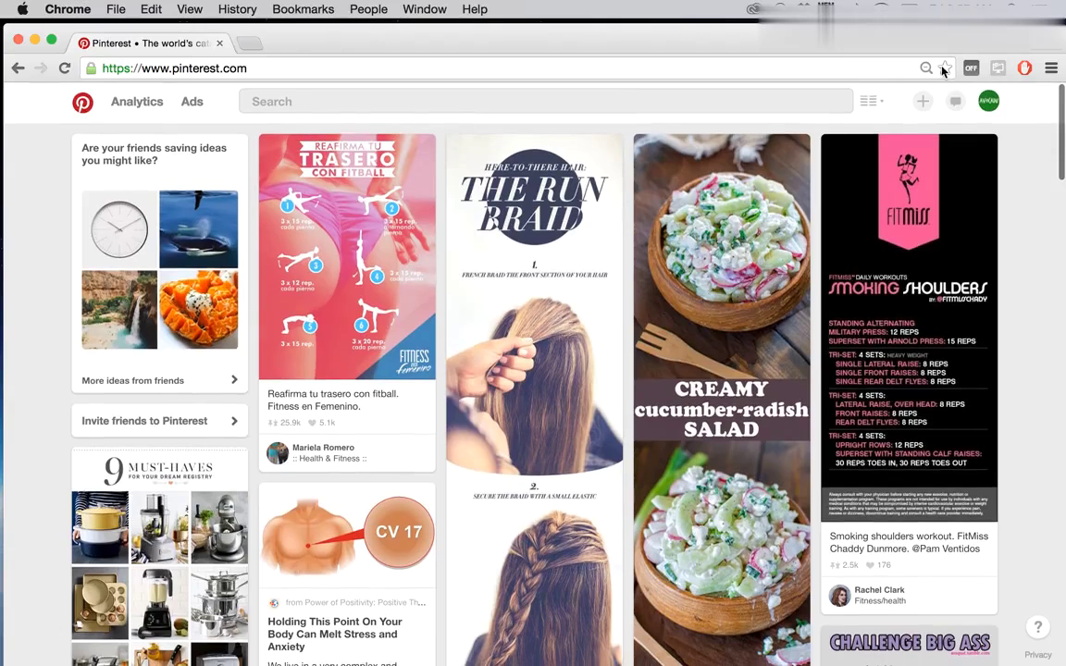
Step: Open the account's own Pinterest profile page
{"action": "mouse_move", "coordinate": [985, 110]}
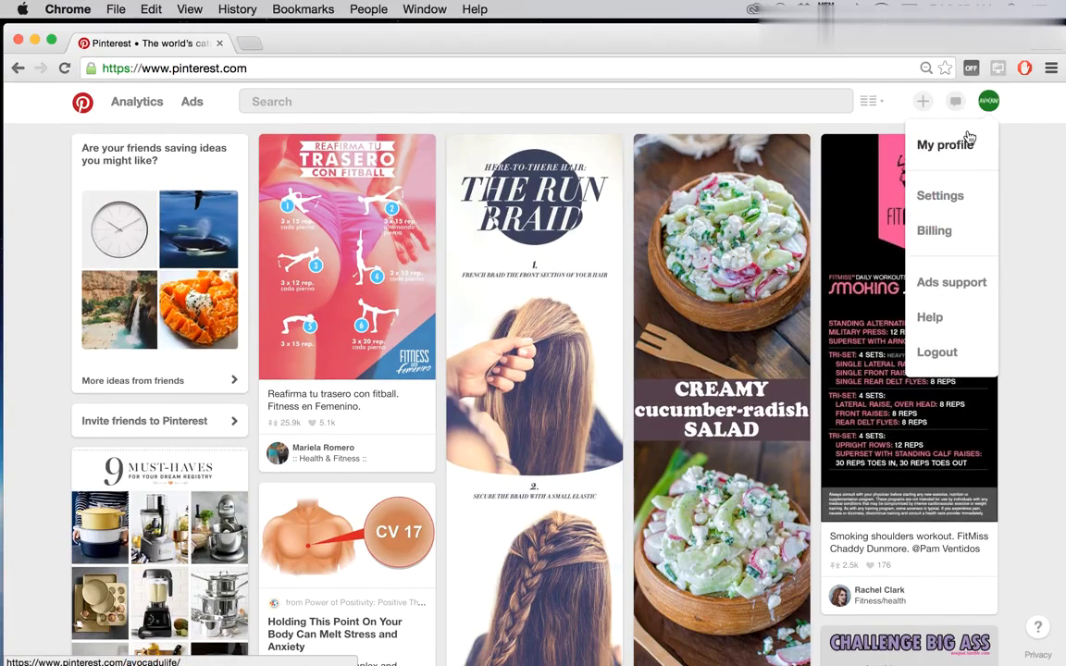
{"action": "left_click", "coordinate": [967, 141]}
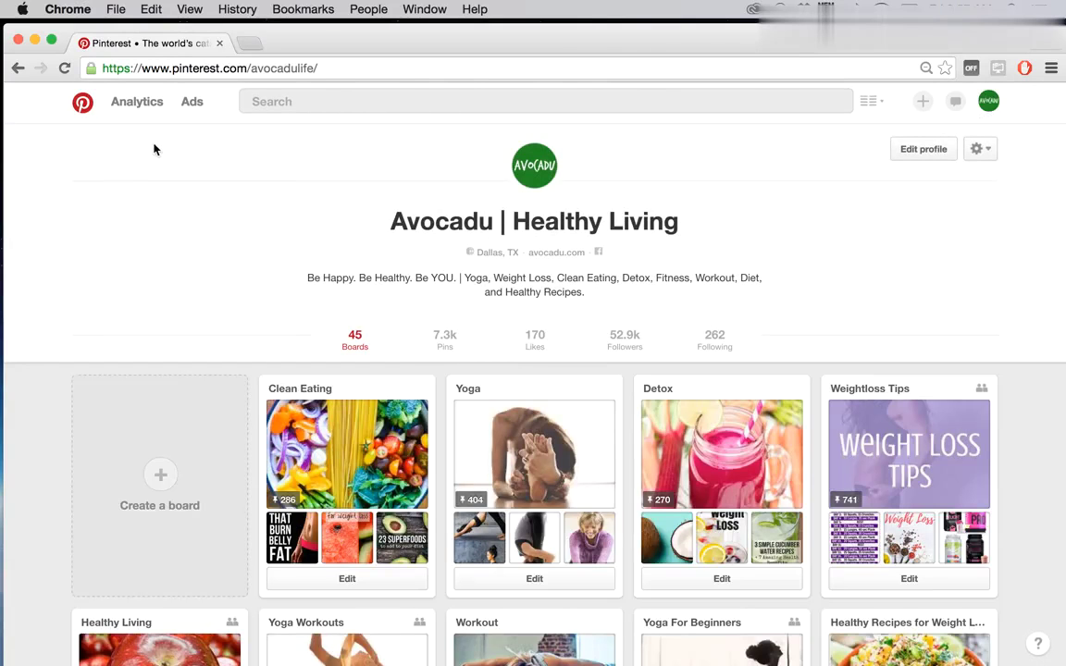
{"action": "mouse_move", "coordinate": [46, 100]}
{"action": "left_mouse_down"}
{"action": "mouse_move", "coordinate": [183, 86]}
{"action": "mouse_move", "coordinate": [305, 107]}
{"action": "mouse_move", "coordinate": [83, 79]}
{"action": "mouse_move", "coordinate": [42, 96]}
{"action": "left_mouse_up"}
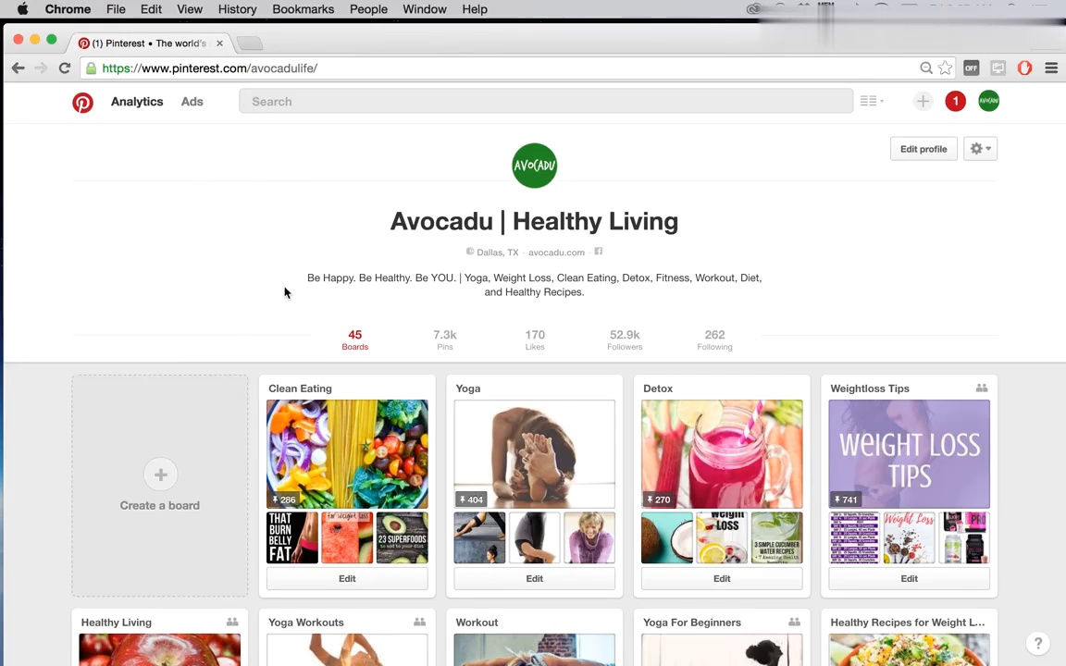
Step: Open the Pinterest Analytics overview
{"action": "mouse_move", "coordinate": [194, 103]}
{"action": "mouse_move", "coordinate": [145, 110]}
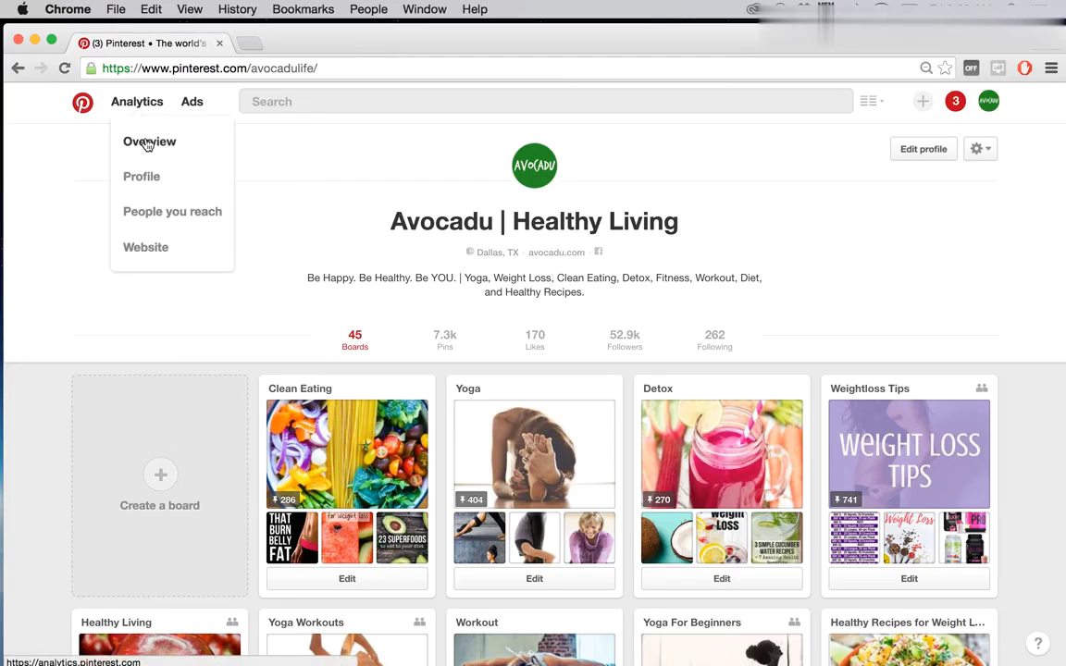
{"action": "left_click", "coordinate": [146, 142]}
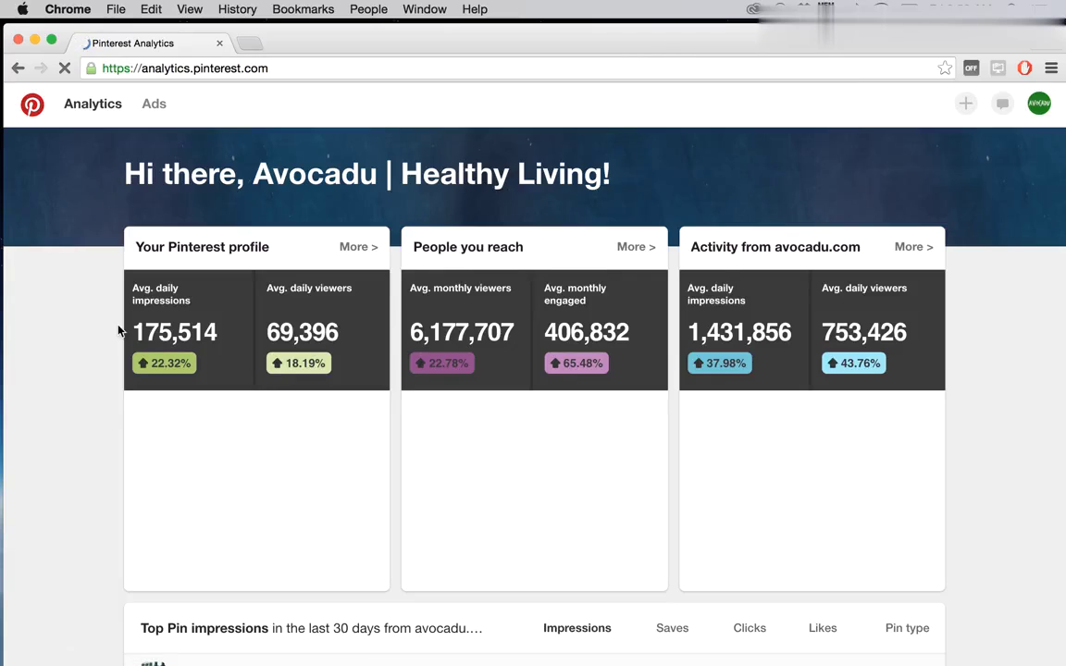
Step: Examine the average impressions and viewer figures for the Pinterest profile, people reached and avocadu.com activity
{"action": "scroll", "coordinate": [118, 328], "scroll_direction": "down", "scroll_amount": 1}
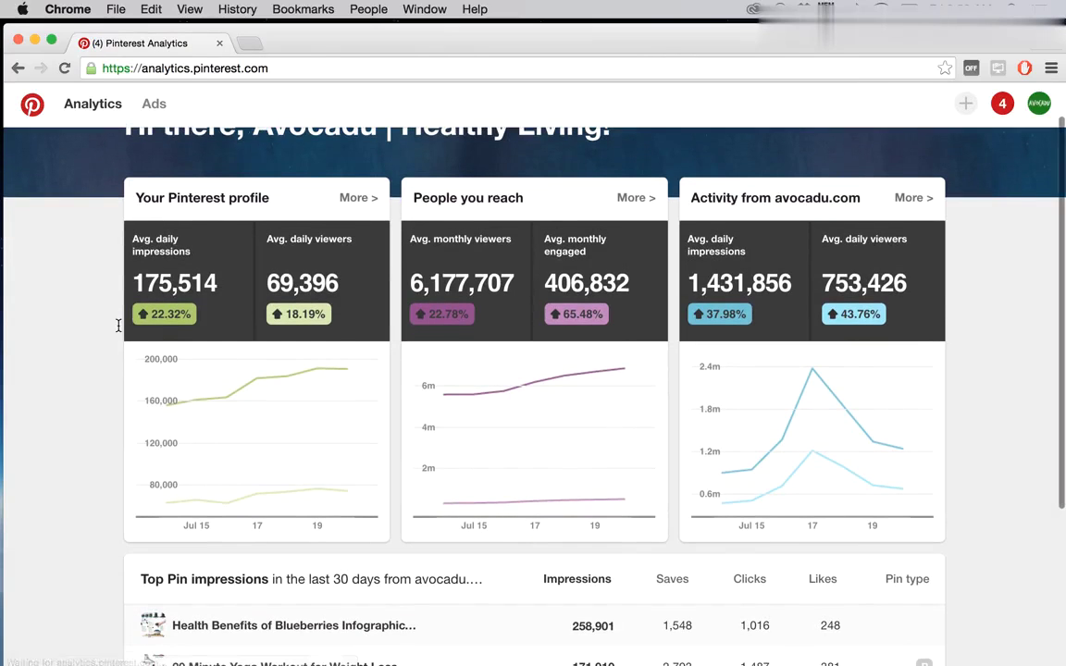
{"action": "left_click_drag", "start_coordinate": [130, 282], "coordinate": [233, 286]}
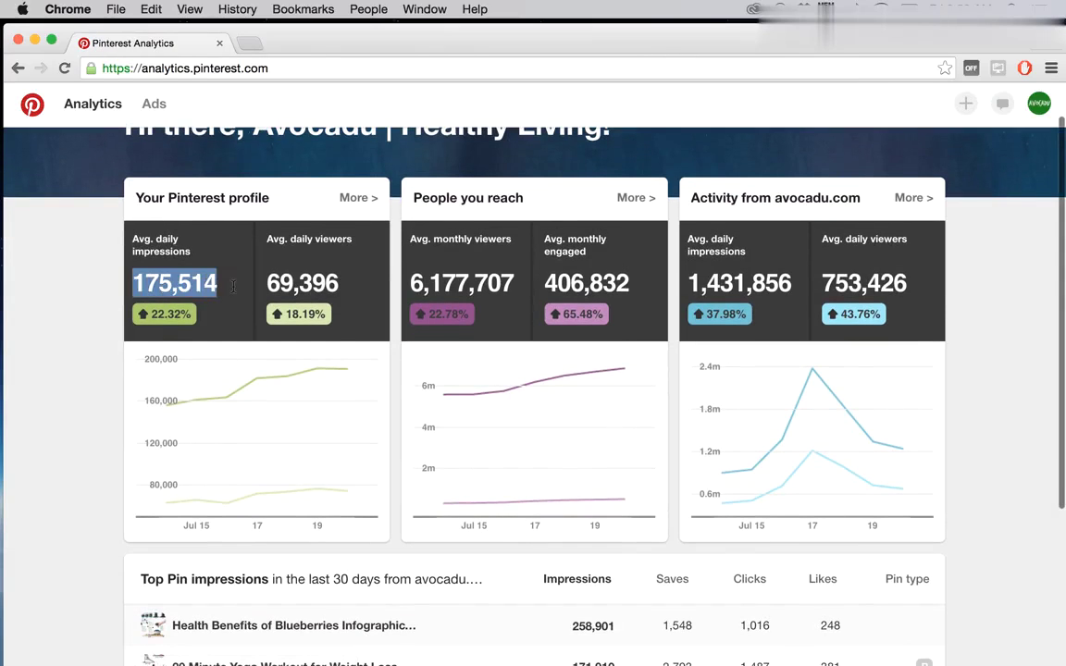
{"action": "left_click", "coordinate": [233, 286]}
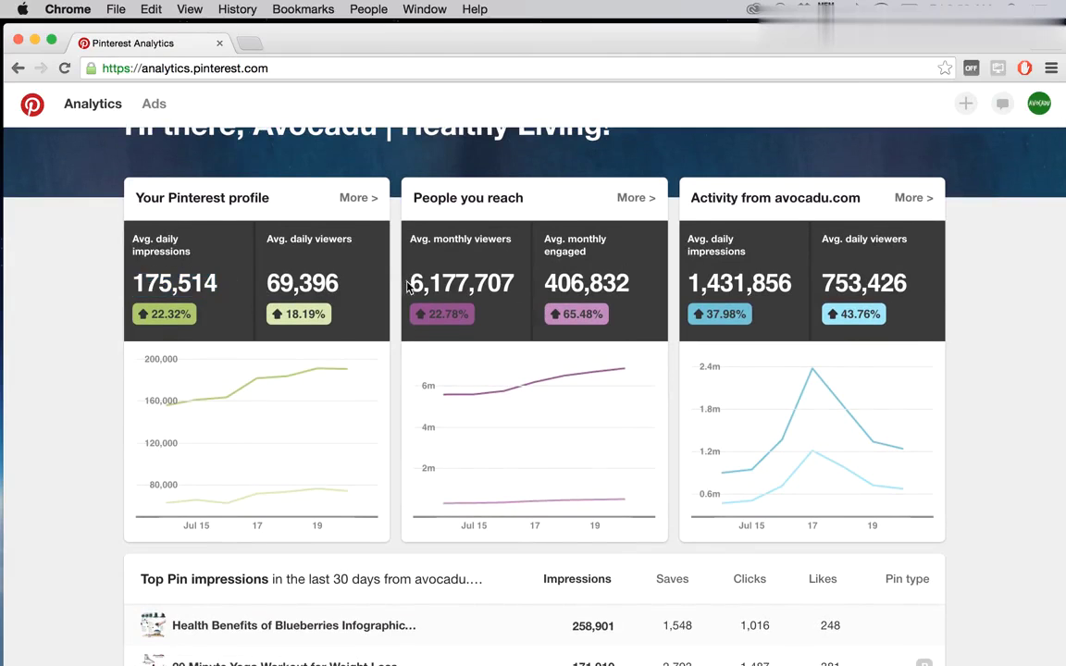
{"action": "left_click_drag", "start_coordinate": [407, 287], "coordinate": [795, 287]}
{"action": "left_click", "coordinate": [686, 298]}
{"action": "left_click", "coordinate": [793, 330]}
{"action": "left_click_drag", "start_coordinate": [686, 283], "coordinate": [793, 284]}
{"action": "left_click", "coordinate": [678, 369]}
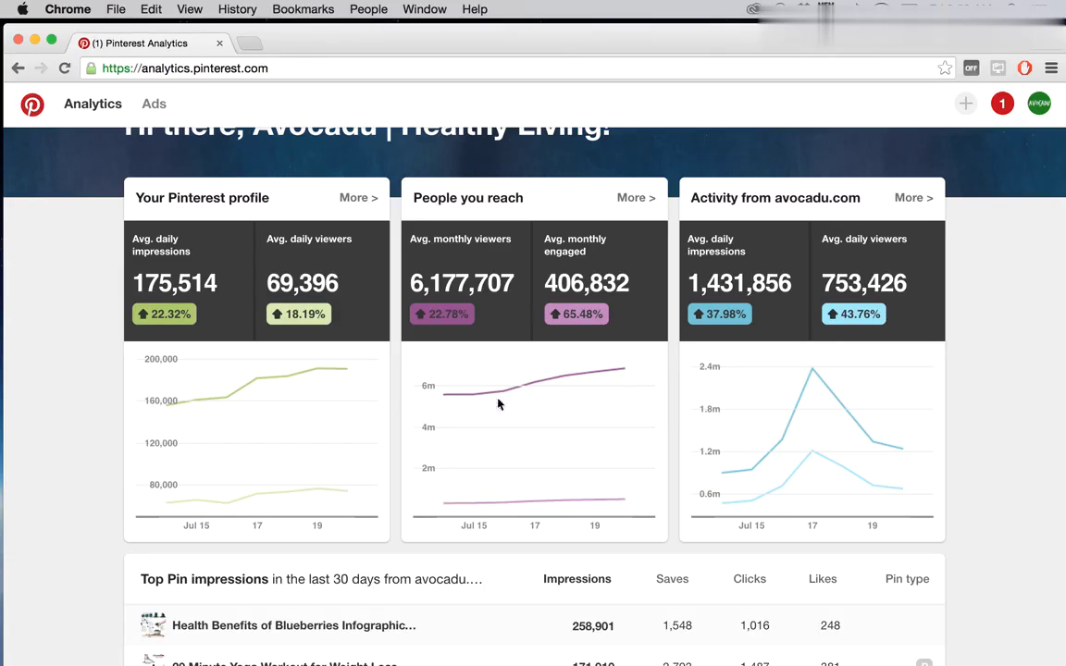
{"action": "double_click", "coordinate": [135, 277]}
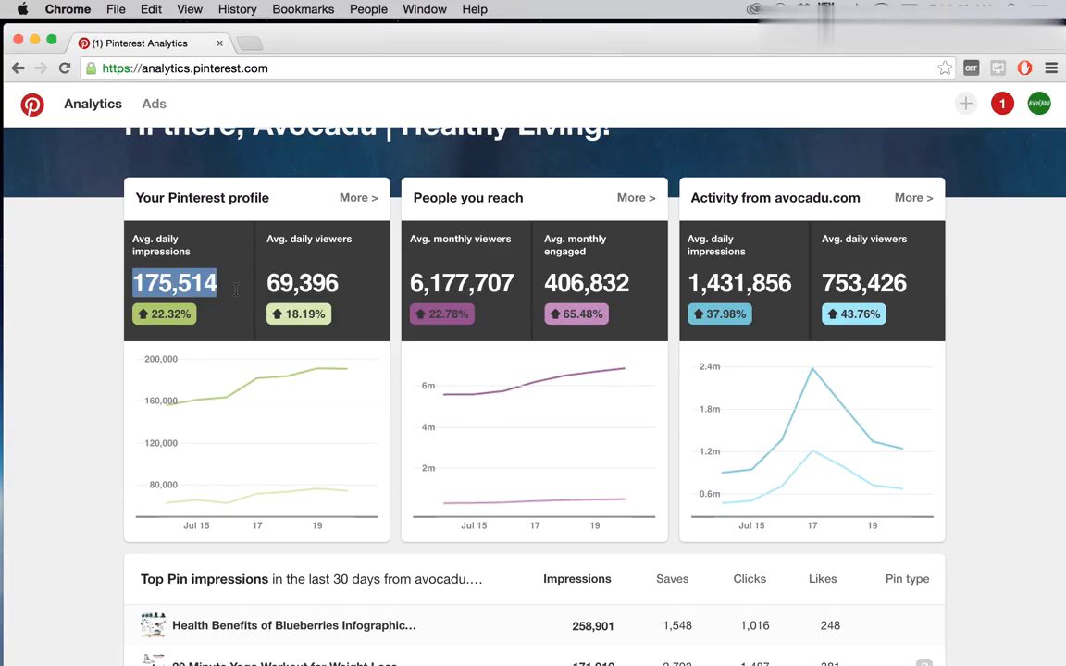
{"action": "left_click", "coordinate": [135, 277]}
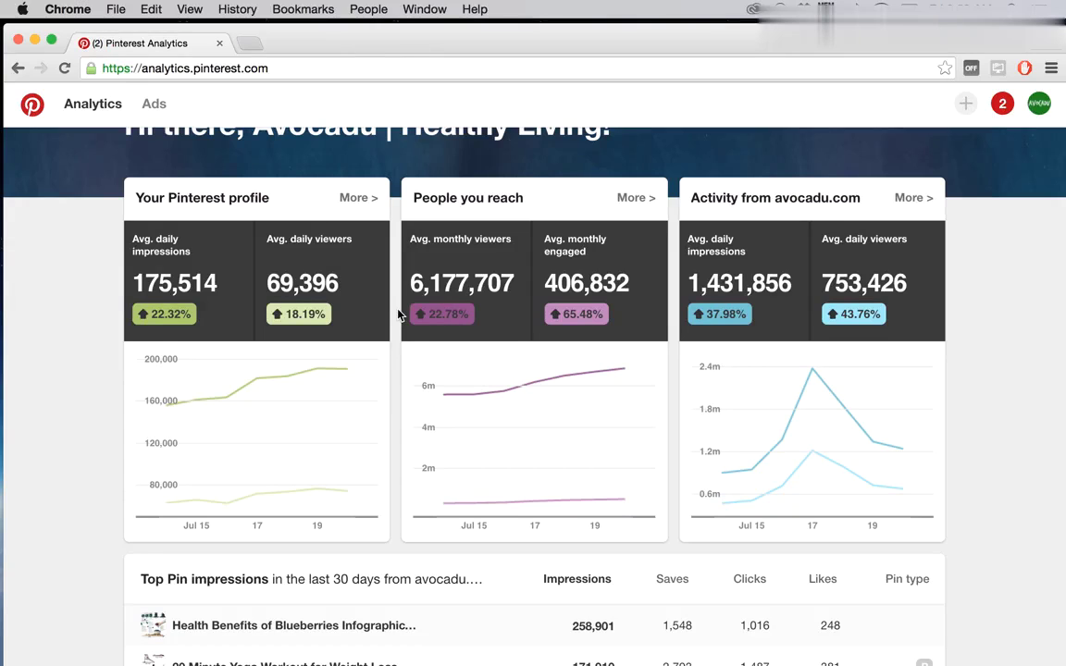
Step: Review the overview's table of top Pin impressions from the last 30 days
{"action": "scroll", "coordinate": [400, 314], "scroll_direction": "down", "scroll_amount": 5}
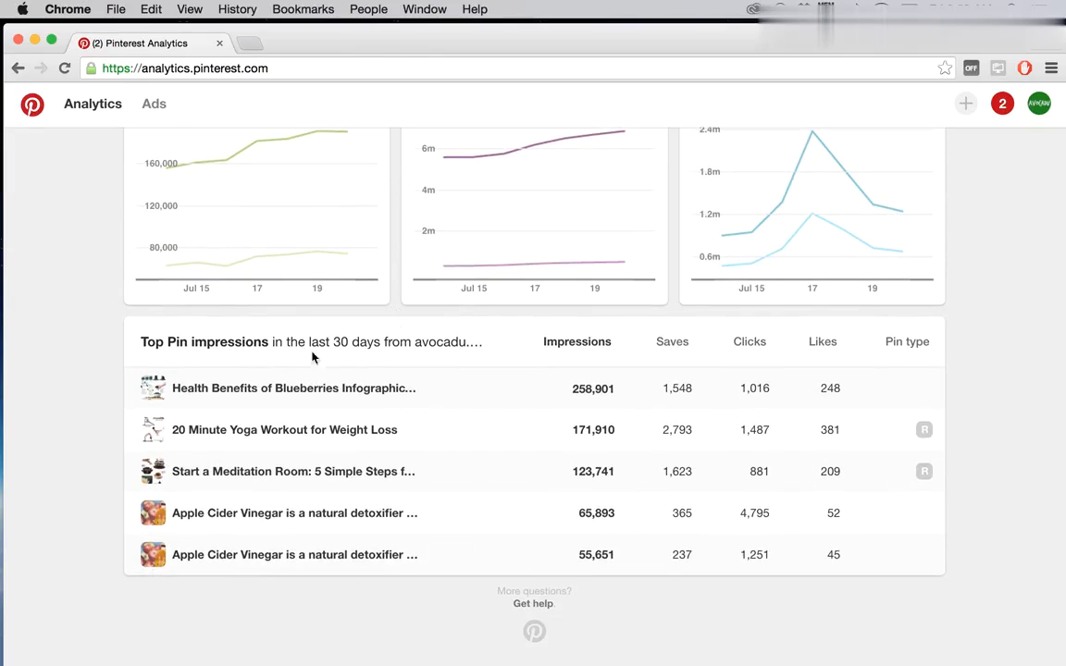
{"action": "scroll", "coordinate": [391, 296], "scroll_direction": "up", "scroll_amount": 3}
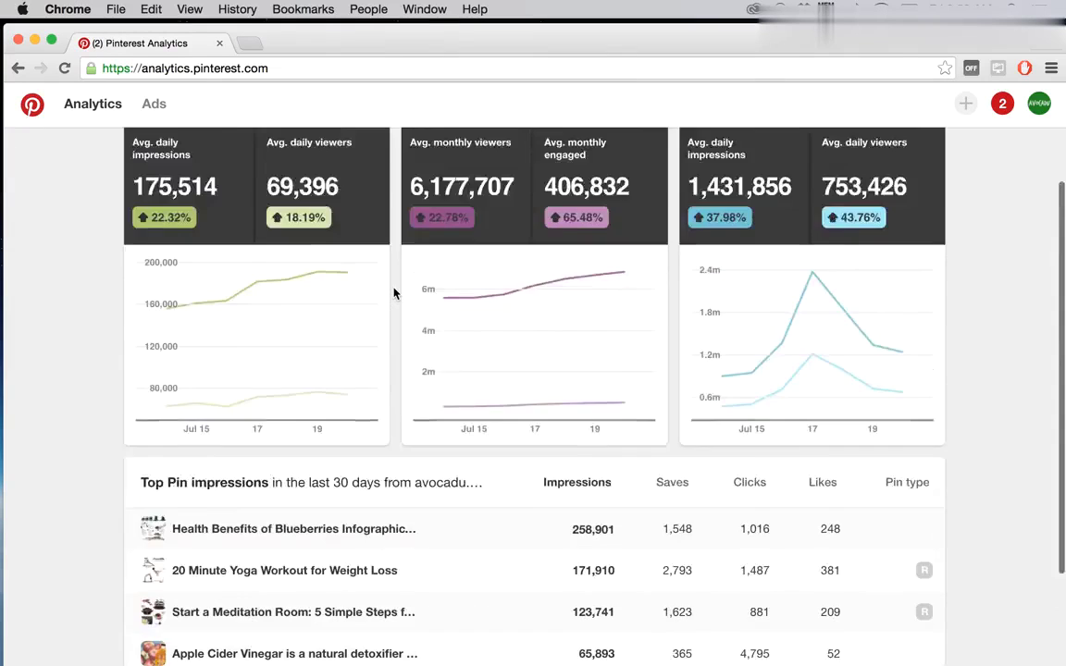
{"action": "scroll", "coordinate": [393, 294], "scroll_direction": "up", "scroll_amount": 3}
Step: Open the detailed analytics for the Pinterest profile from its overview card
{"action": "left_click", "coordinate": [359, 250]}
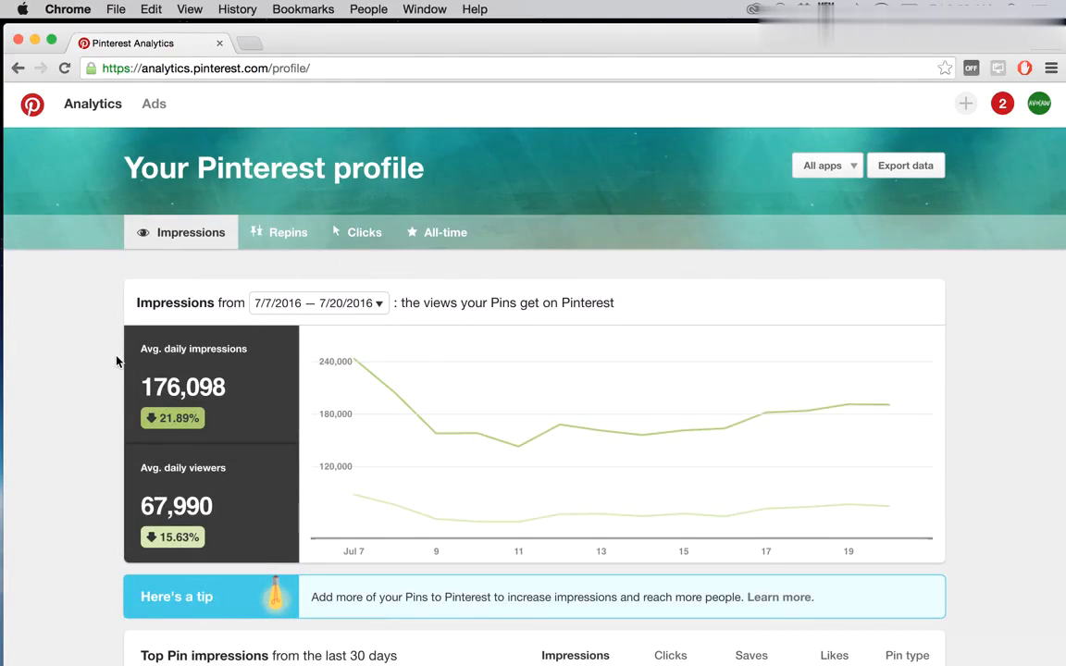
{"action": "scroll", "coordinate": [117, 361], "scroll_direction": "down", "scroll_amount": 2}
{"action": "scroll", "coordinate": [185, 194], "scroll_direction": "up", "scroll_amount": 2}
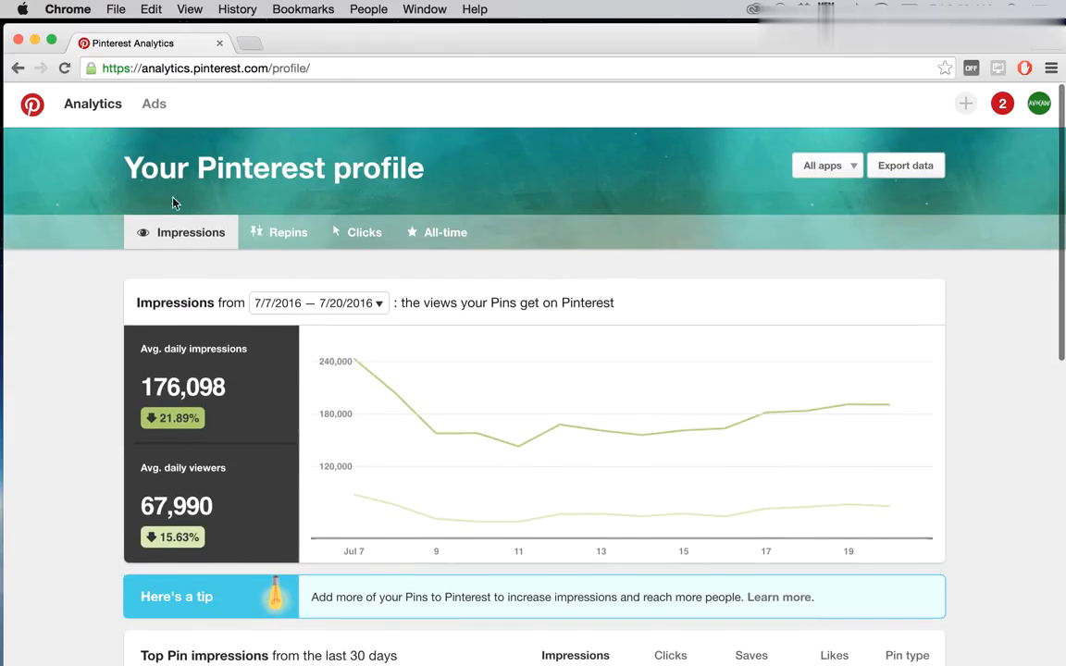
Step: Return to the analytics overview and inspect the daily figures in the website activity, people reached and profile charts
{"action": "mouse_move", "coordinate": [75, 112]}
{"action": "left_click", "coordinate": [90, 146]}
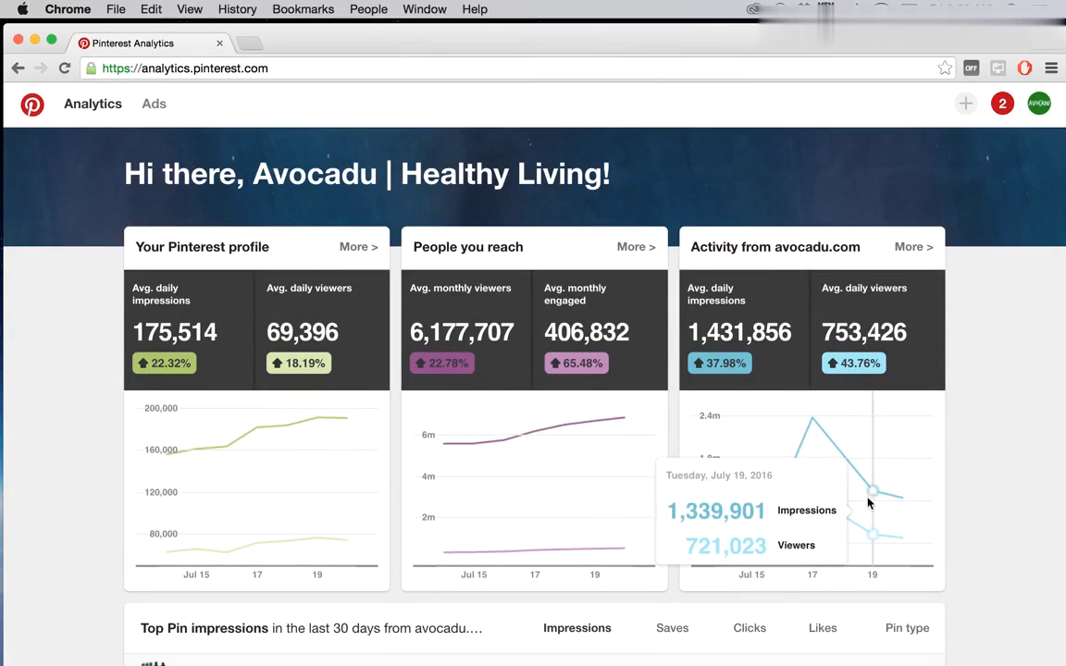
{"action": "mouse_move", "coordinate": [812, 488]}
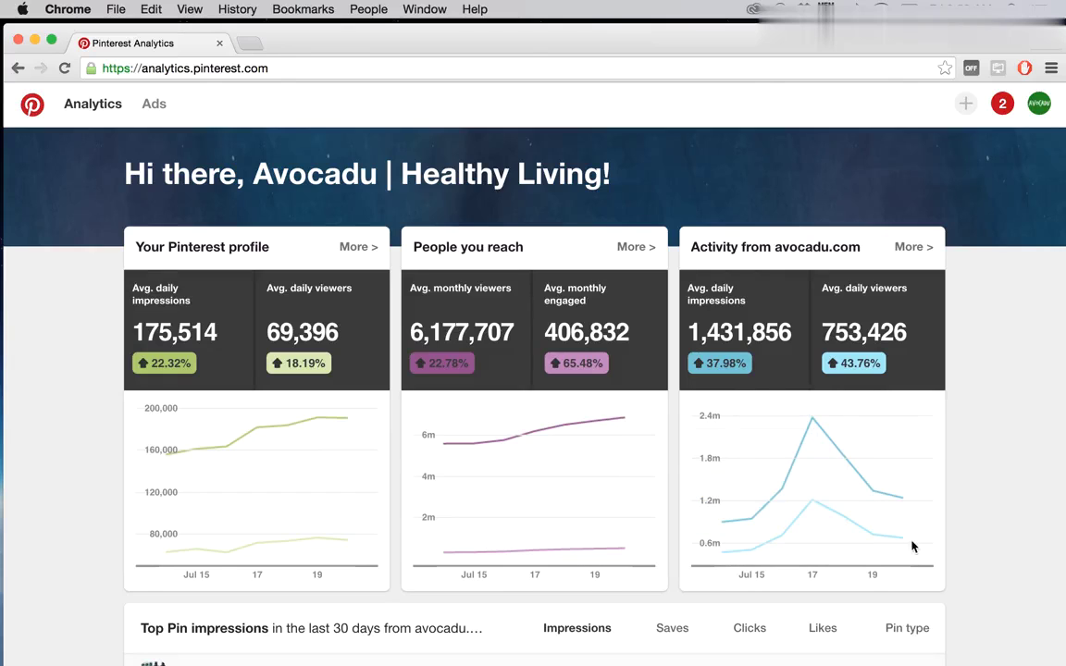
{"action": "mouse_move", "coordinate": [622, 525]}
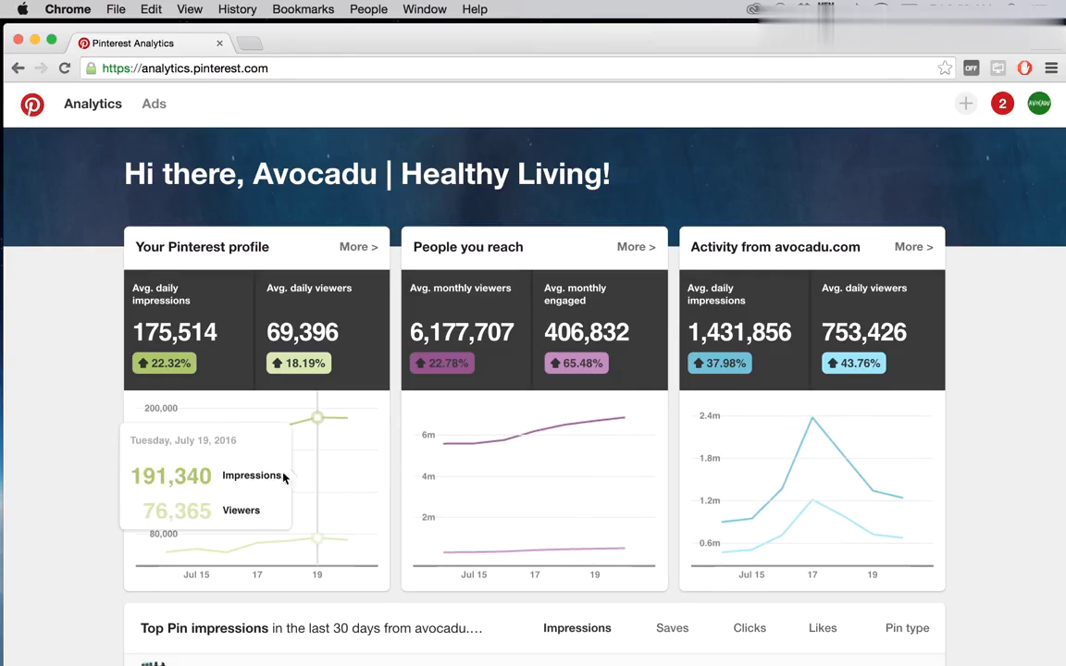
{"action": "mouse_move", "coordinate": [252, 479]}
Step: Open the detailed profile analytics and examine the Pins and boards with the top impressions from the last 30 days
{"action": "left_click", "coordinate": [361, 249]}
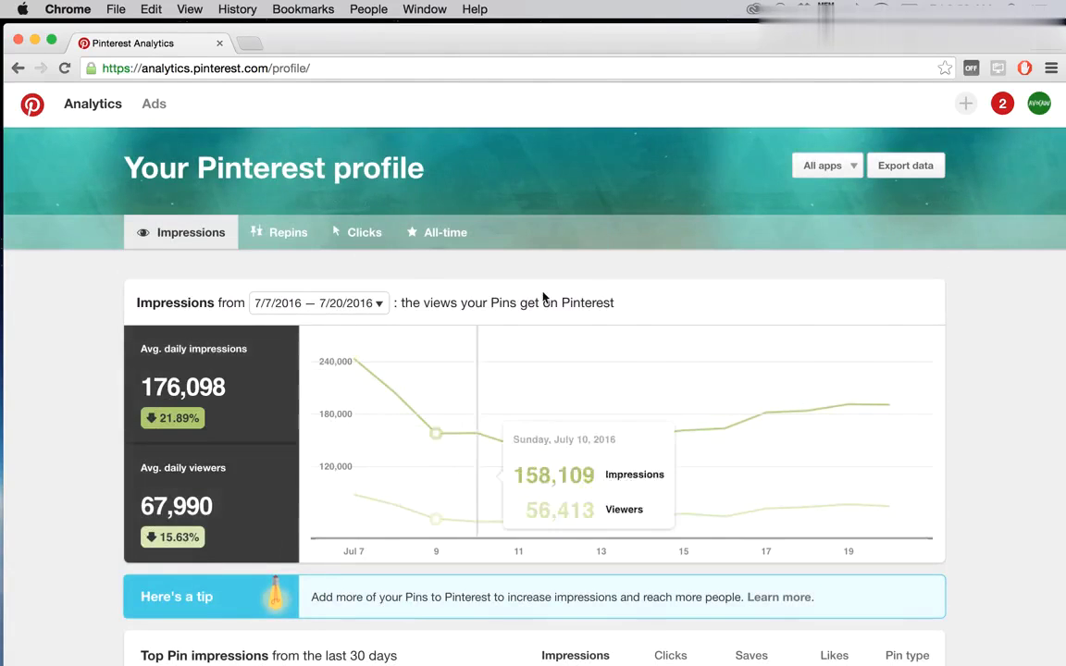
{"action": "scroll", "coordinate": [536, 262], "scroll_direction": "down", "scroll_amount": 3}
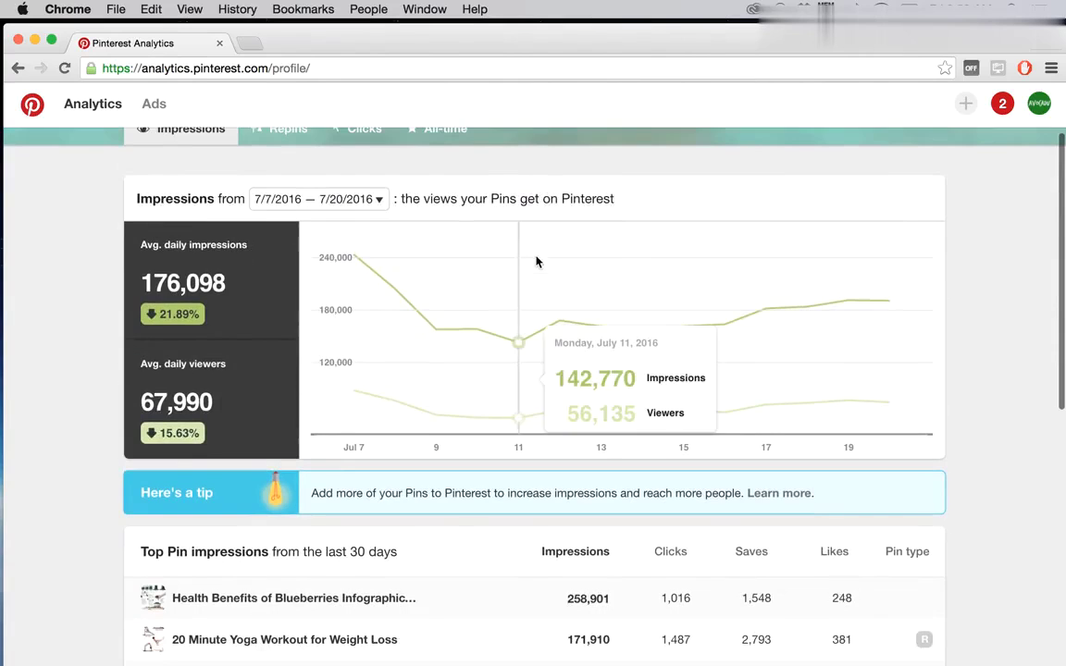
{"action": "scroll", "coordinate": [535, 261], "scroll_direction": "down", "scroll_amount": 5}
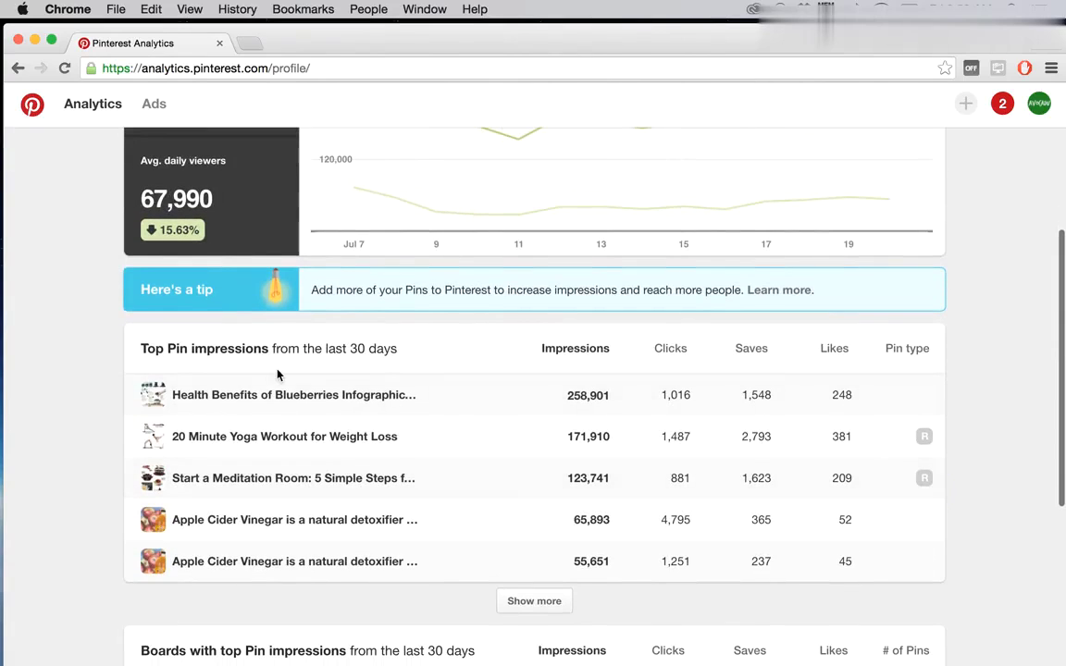
{"action": "scroll", "coordinate": [411, 340], "scroll_direction": "down", "scroll_amount": 4}
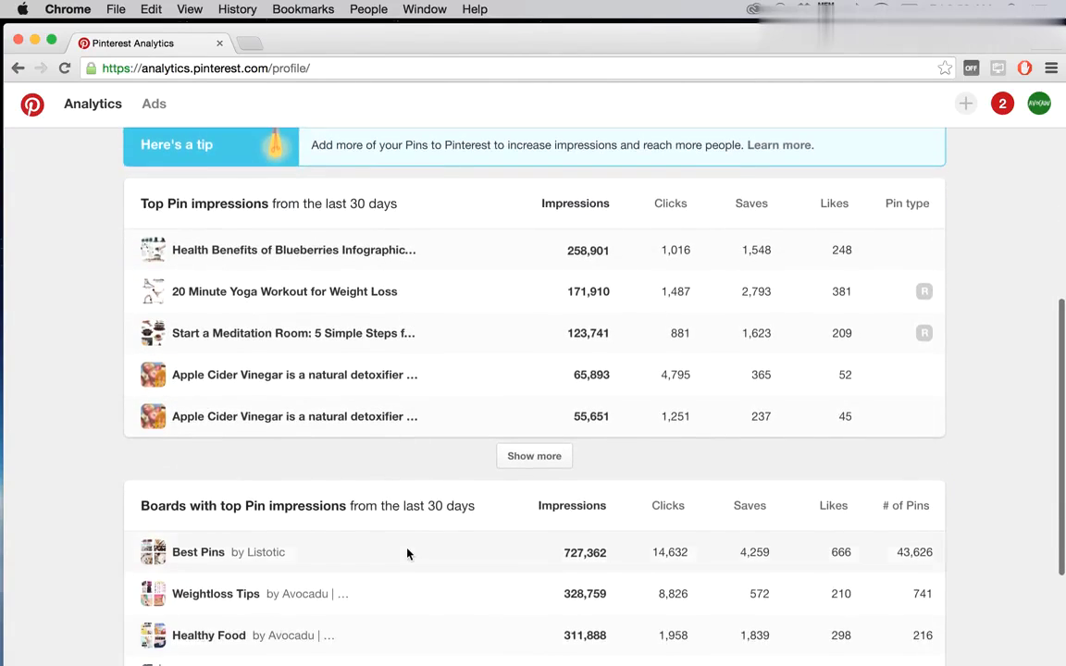
{"action": "scroll", "coordinate": [407, 553], "scroll_direction": "down", "scroll_amount": 2}
{"action": "scroll", "coordinate": [409, 554], "scroll_direction": "up", "scroll_amount": 15}
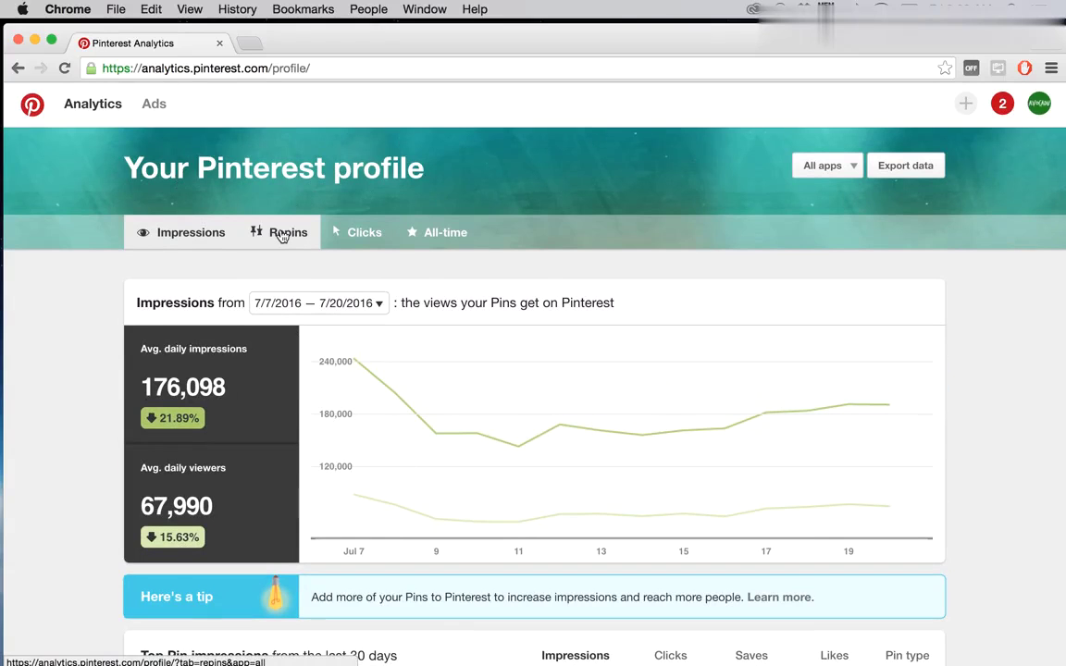
{"action": "scroll", "coordinate": [279, 251], "scroll_direction": "down", "scroll_amount": 3}
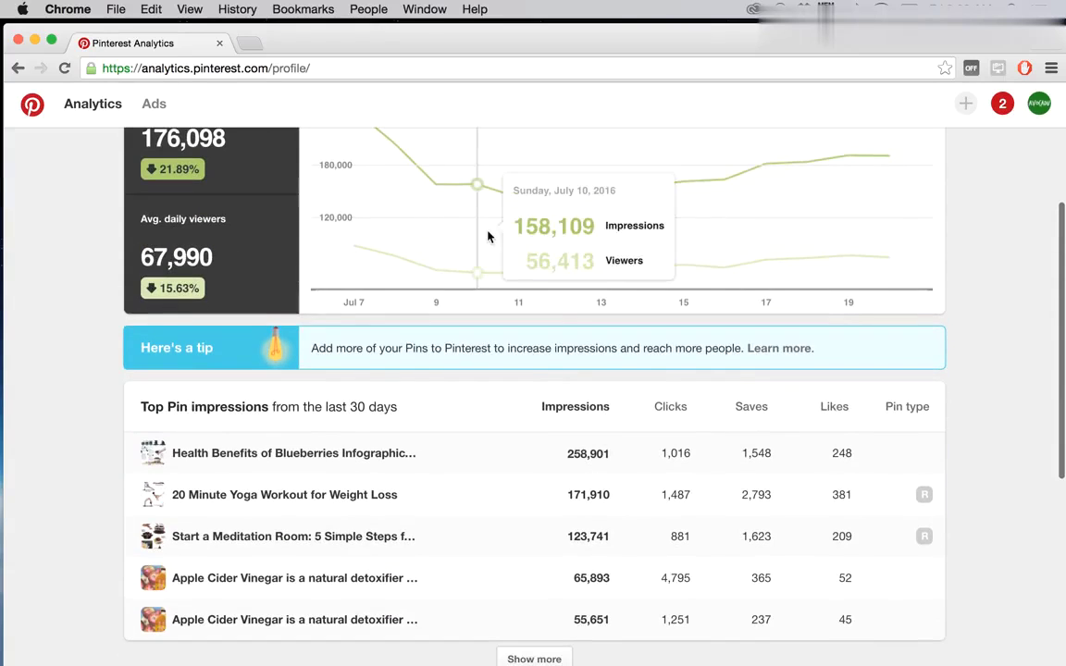
{"action": "scroll", "coordinate": [446, 537], "scroll_direction": "down", "scroll_amount": 2}
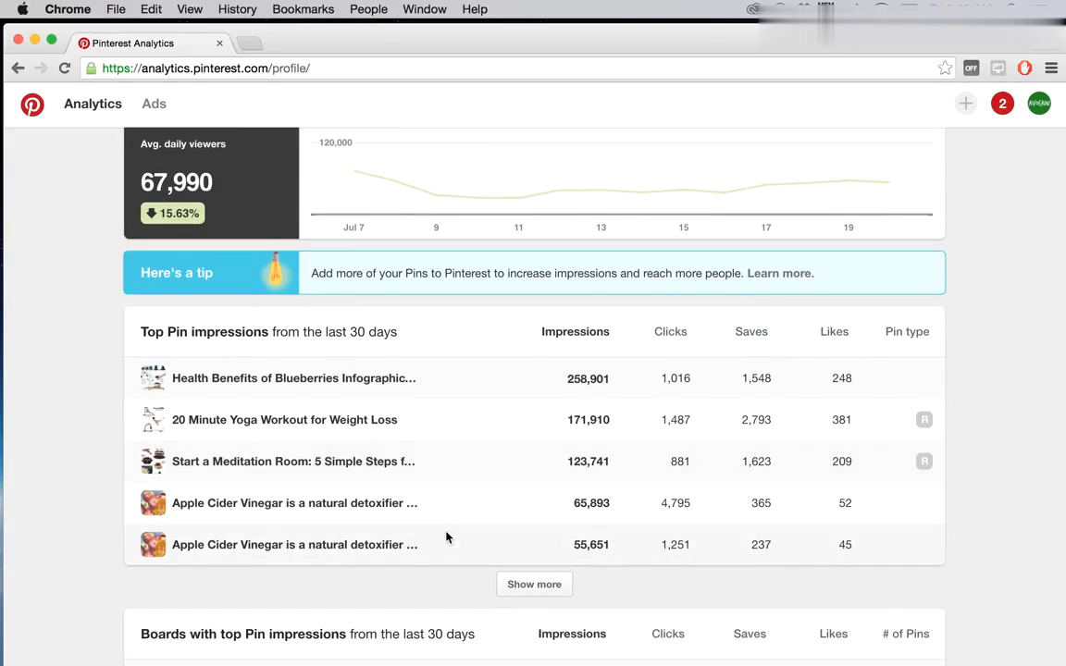
{"action": "scroll", "coordinate": [480, 471], "scroll_direction": "down", "scroll_amount": 3}
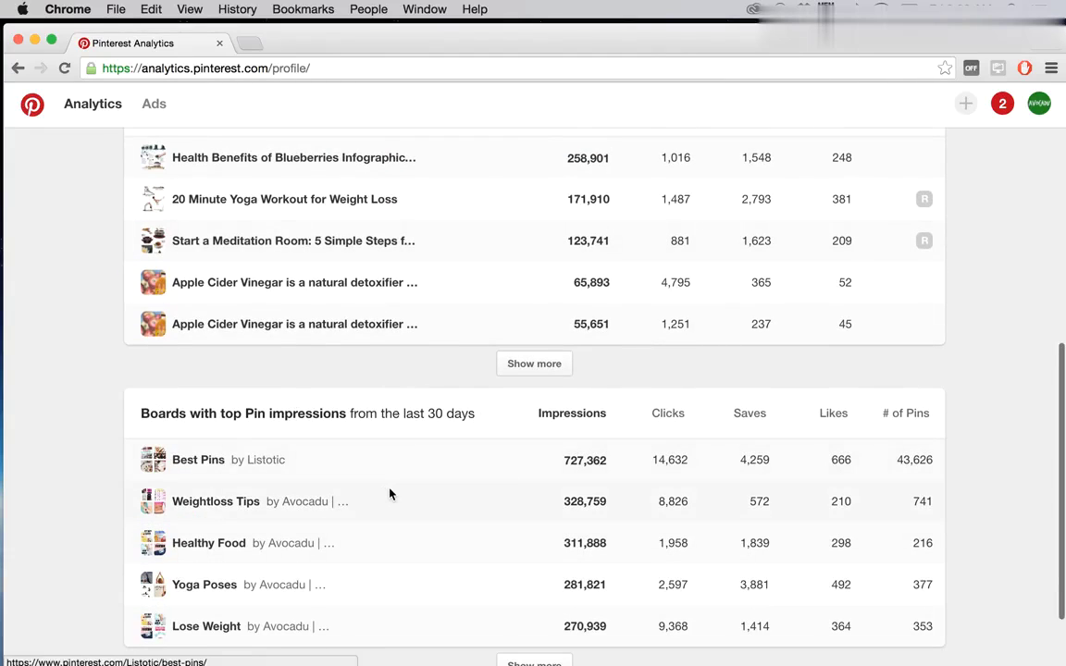
{"action": "scroll", "coordinate": [390, 494], "scroll_direction": "up", "scroll_amount": 10}
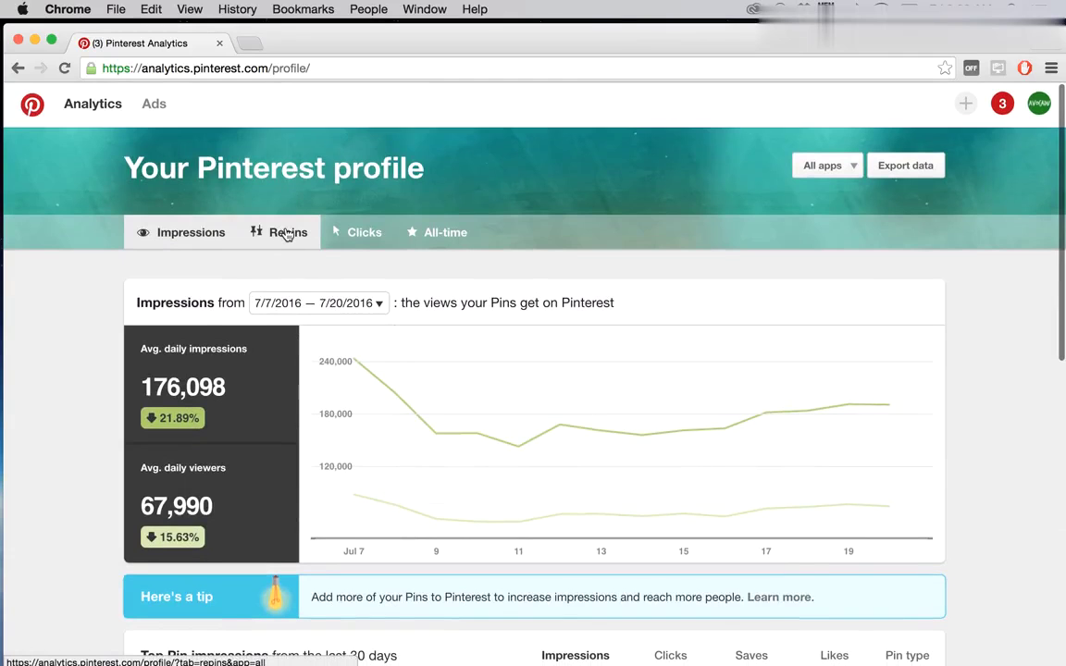
Step: Switch the profile analytics to Repins and review the daily saves chart and the Pins people save most
{"action": "left_click", "coordinate": [287, 233]}
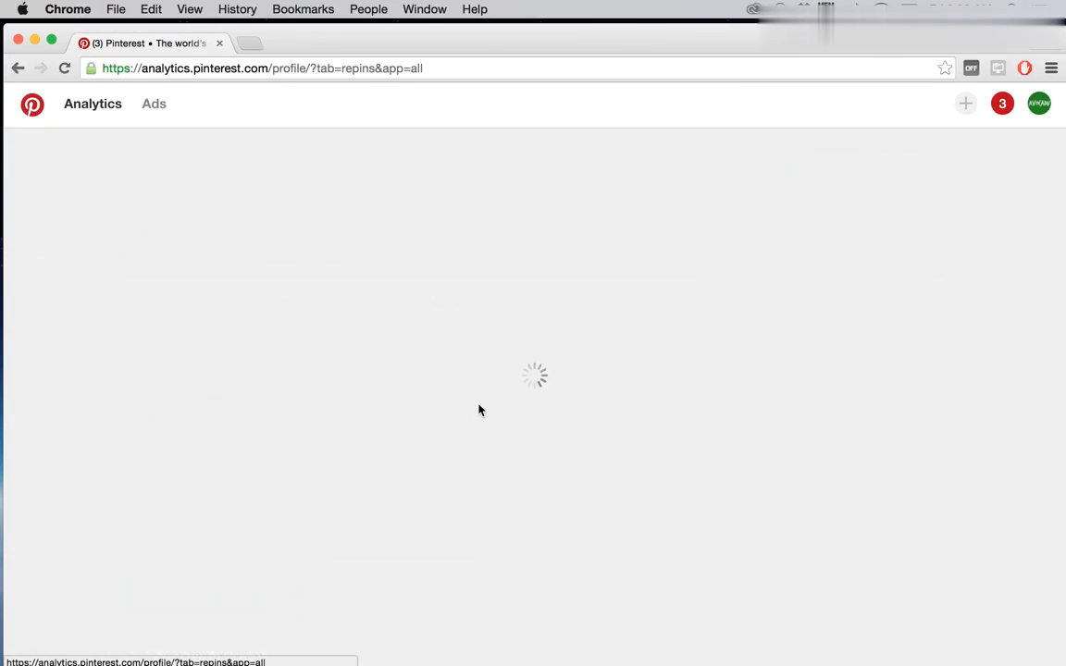
{"action": "scroll", "coordinate": [479, 409], "scroll_direction": "down", "scroll_amount": 3}
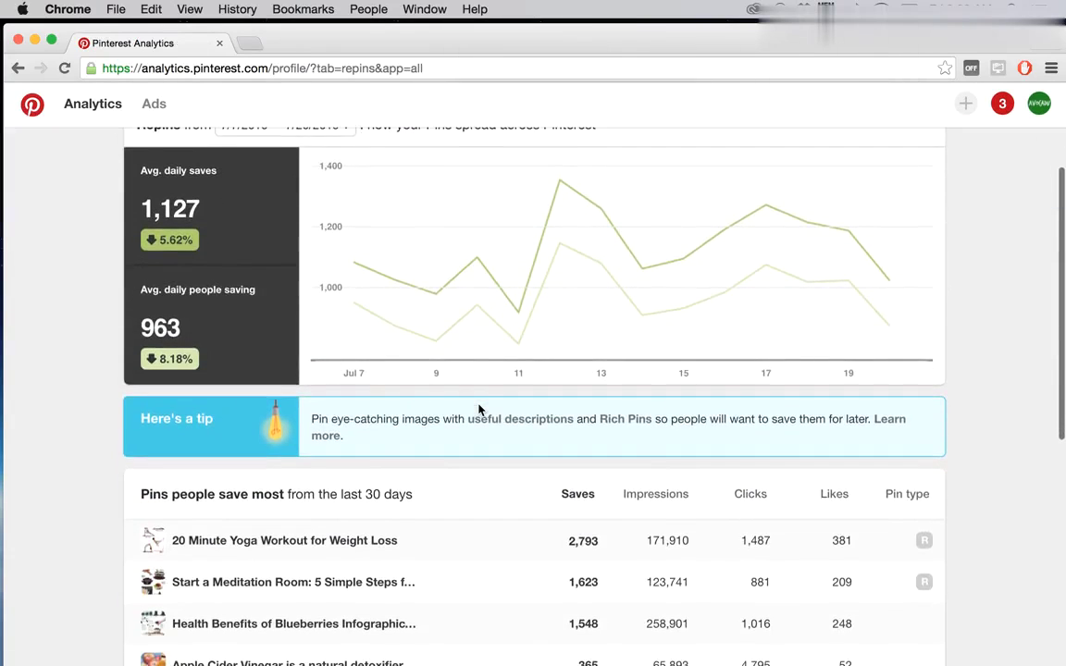
{"action": "scroll", "coordinate": [479, 409], "scroll_direction": "up", "scroll_amount": 4}
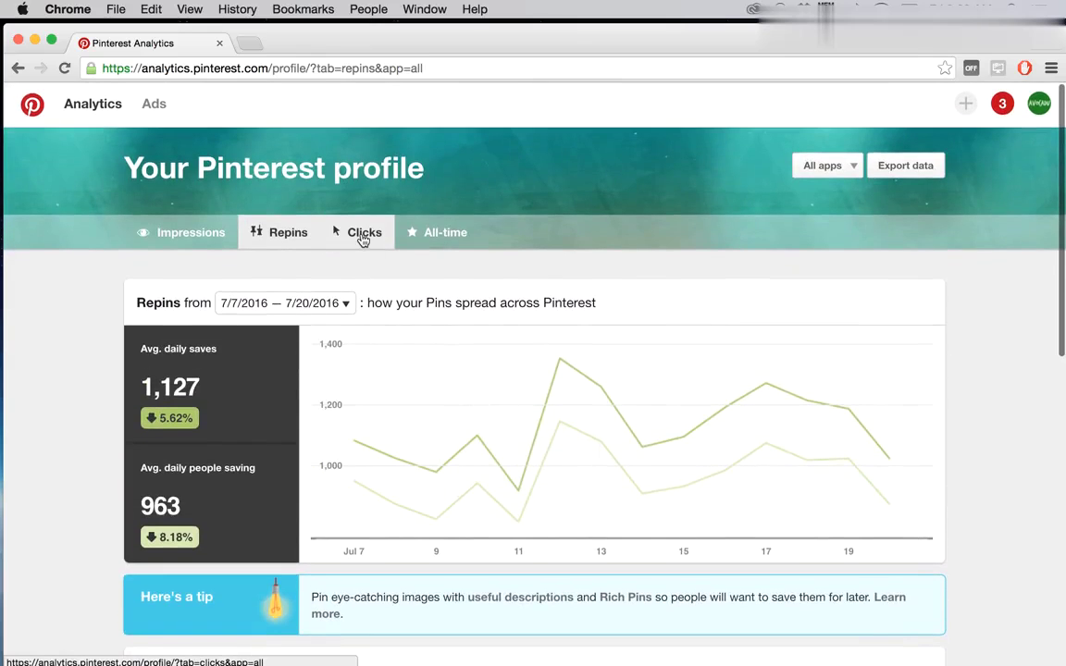
Step: Switch the profile analytics to Clicks and review the daily clicks chart, the most clicked Pins and their boards
{"action": "left_click", "coordinate": [363, 237]}
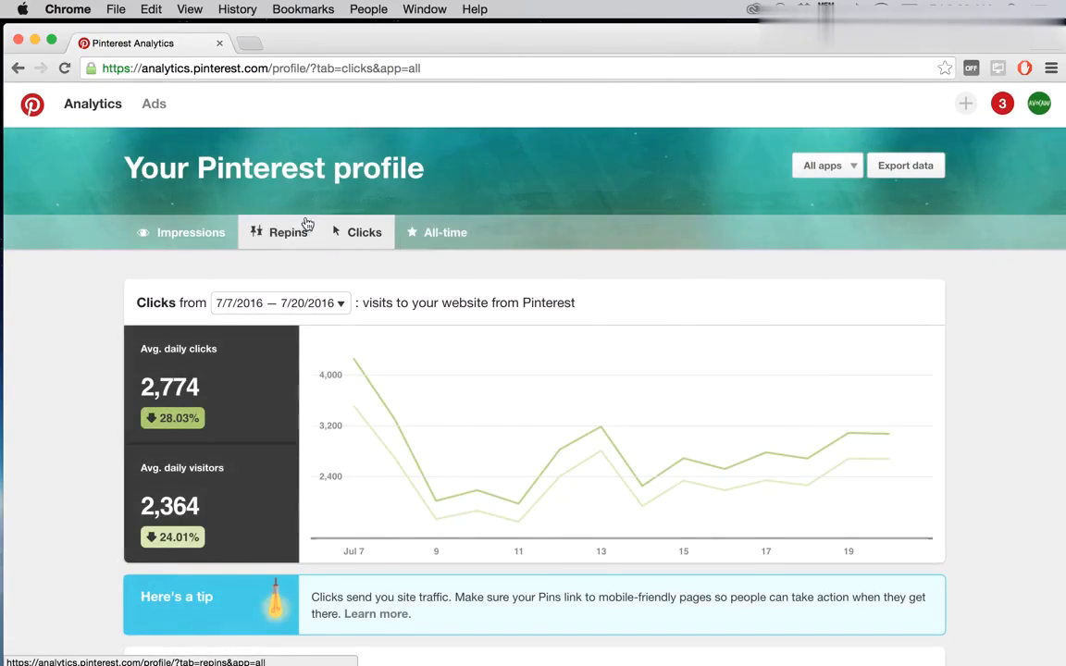
{"action": "scroll", "coordinate": [518, 421], "scroll_direction": "down", "scroll_amount": 4}
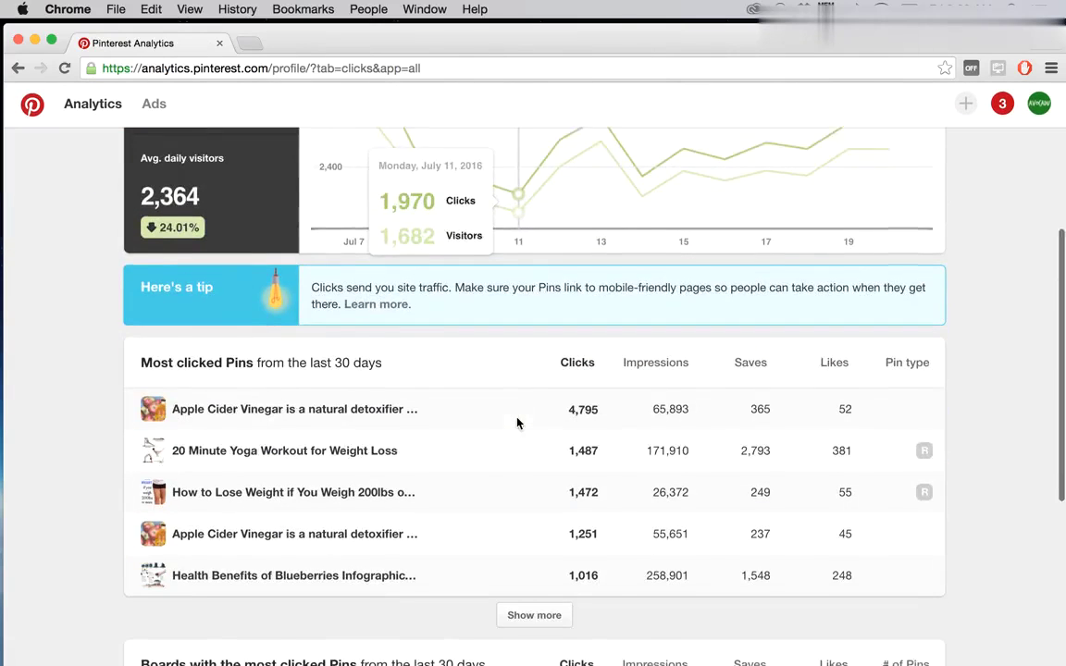
{"action": "scroll", "coordinate": [465, 471], "scroll_direction": "down", "scroll_amount": 3}
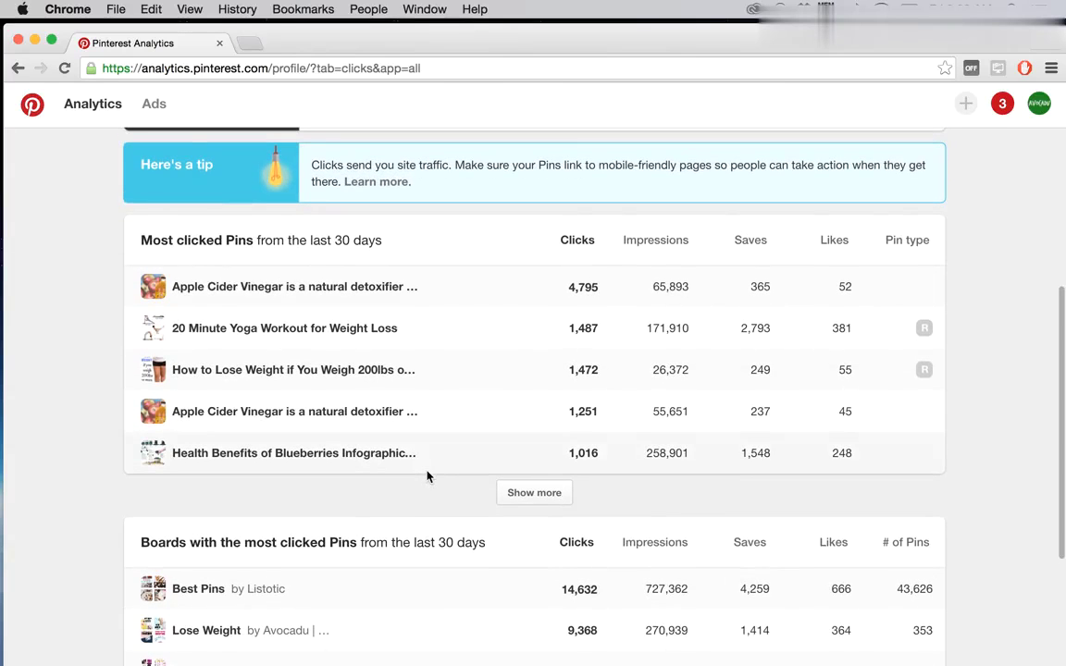
{"action": "scroll", "coordinate": [427, 476], "scroll_direction": "up", "scroll_amount": 2}
{"action": "scroll", "coordinate": [427, 477], "scroll_direction": "up", "scroll_amount": 2}
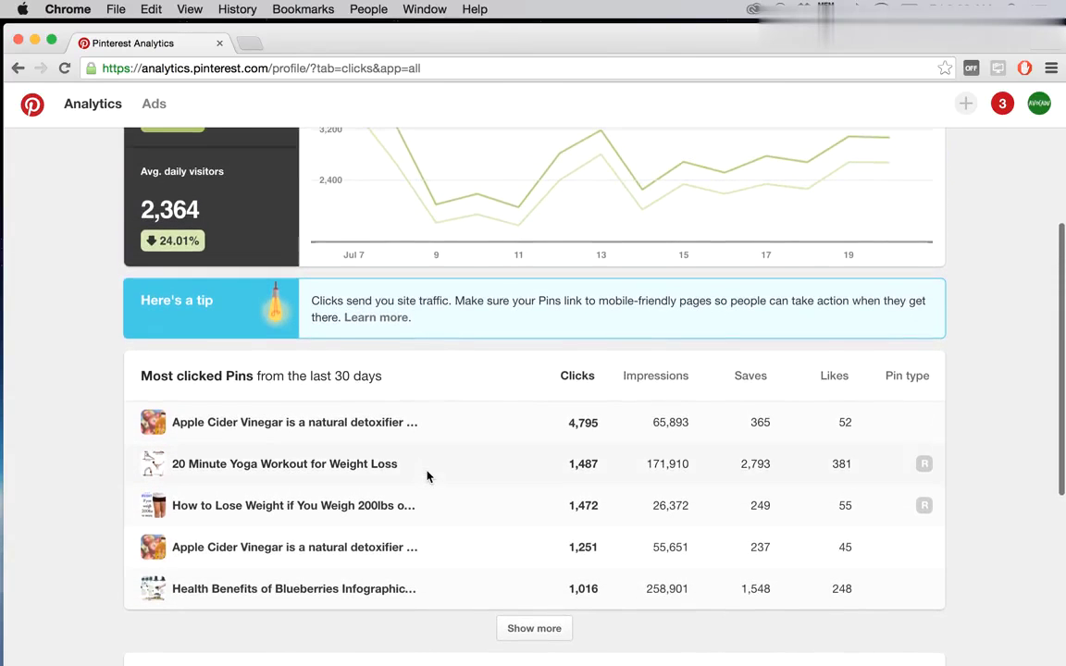
{"action": "scroll", "coordinate": [427, 477], "scroll_direction": "up", "scroll_amount": 5}
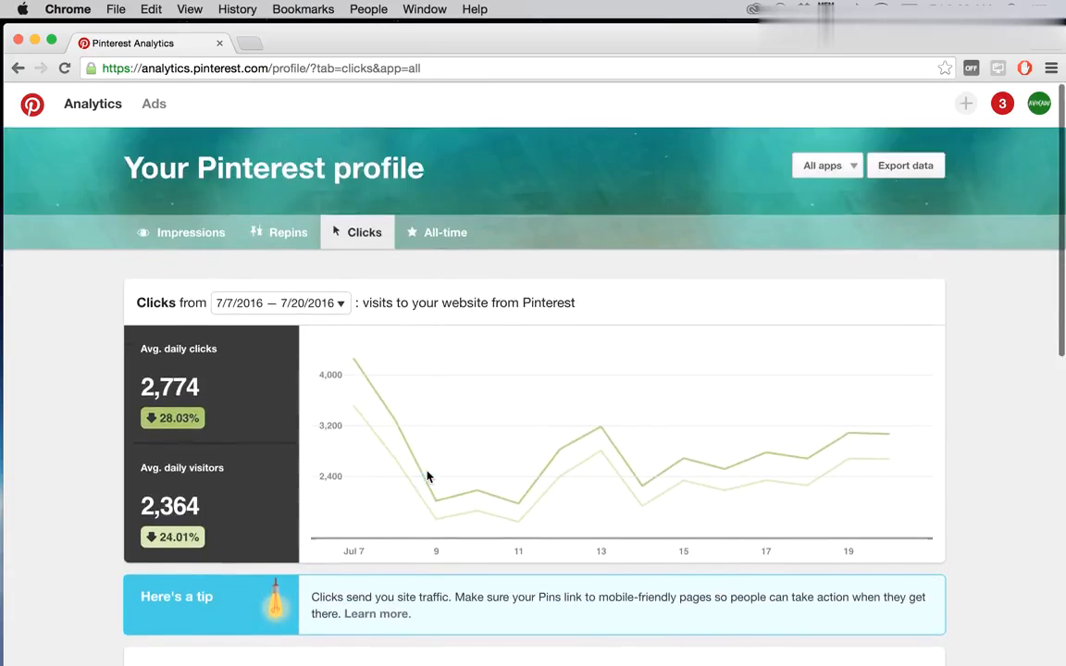
Step: Open the top Apple Cider Vinegar Pin from the most clicked Pins, look over its page and close it
{"action": "scroll", "coordinate": [427, 476], "scroll_direction": "down", "scroll_amount": 3}
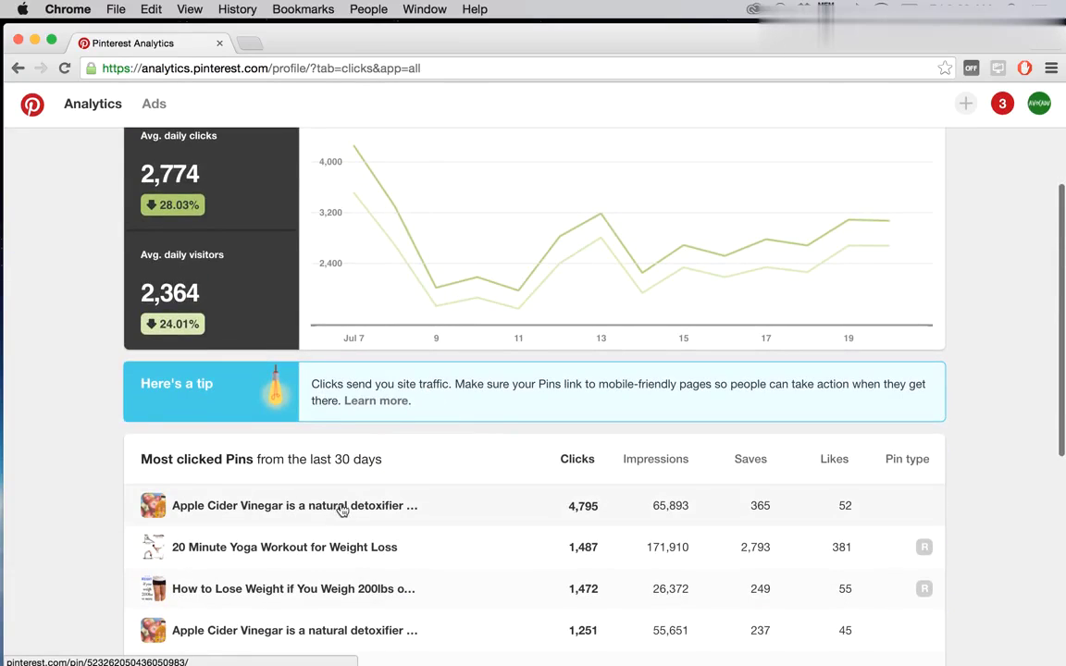
{"action": "scroll", "coordinate": [452, 479], "scroll_direction": "down", "scroll_amount": 2}
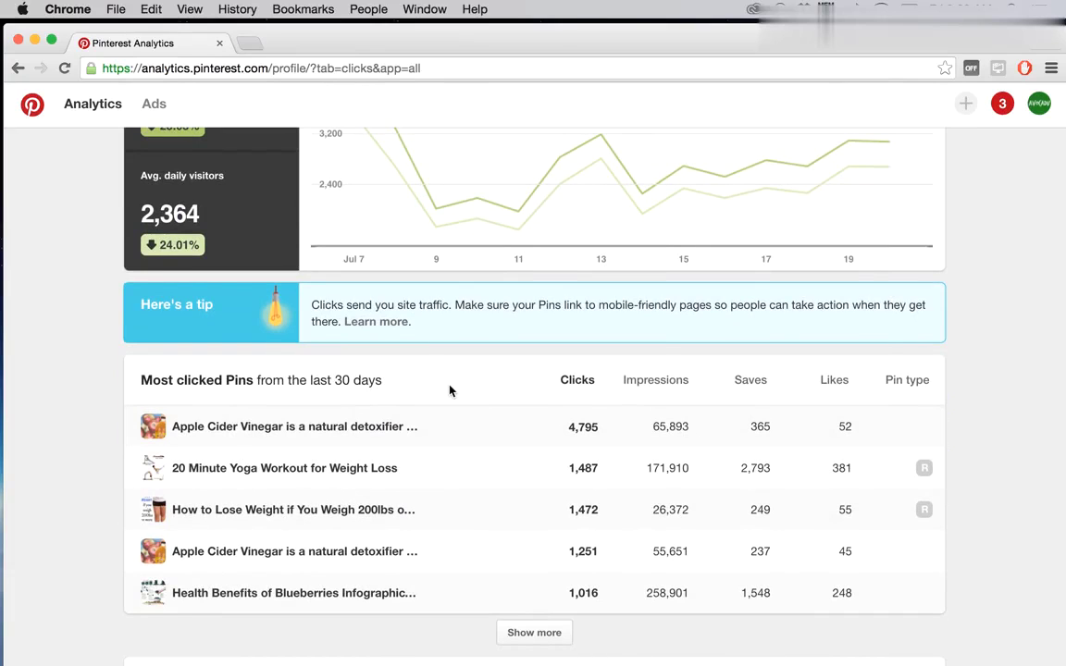
{"action": "scroll", "coordinate": [449, 391], "scroll_direction": "up", "scroll_amount": 2}
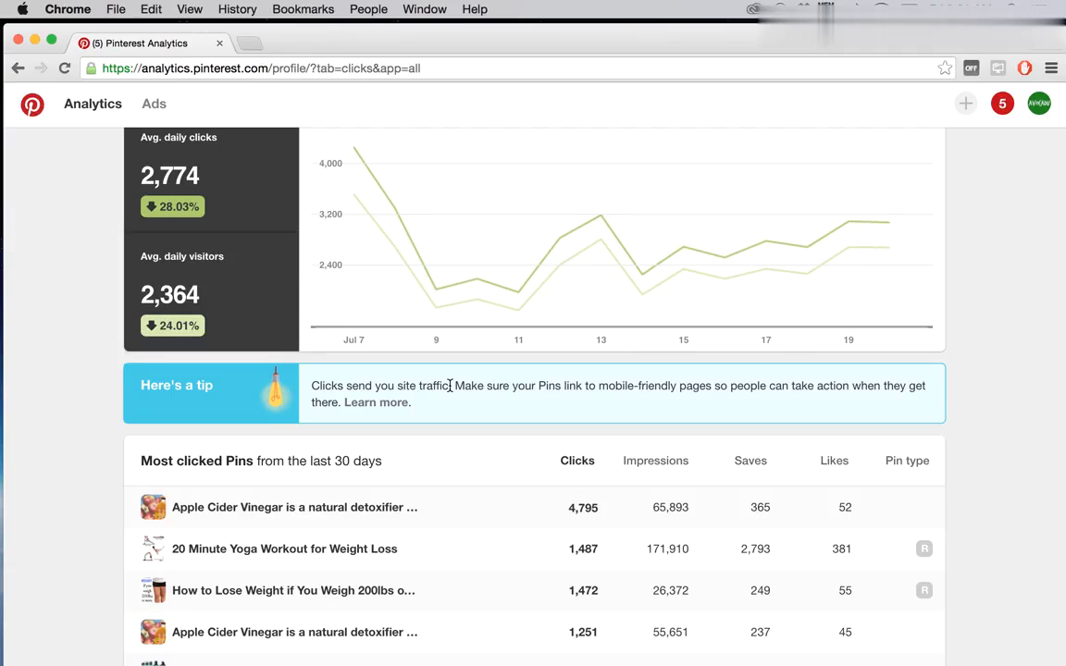
{"action": "scroll", "coordinate": [495, 576], "scroll_direction": "down", "scroll_amount": 3}
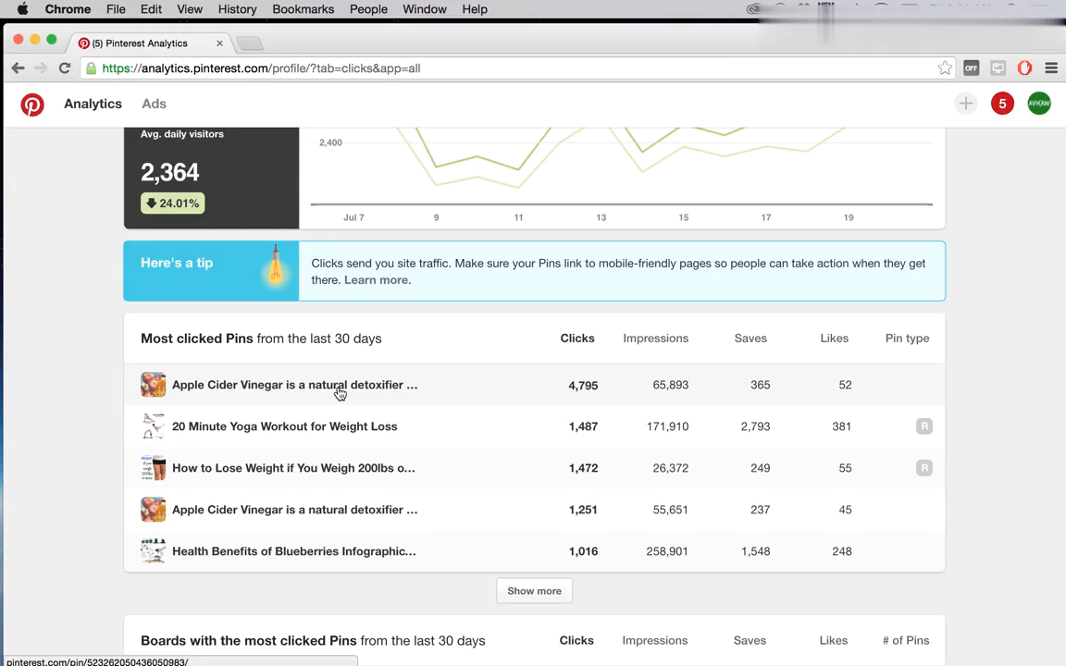
{"action": "left_click", "coordinate": [339, 393]}
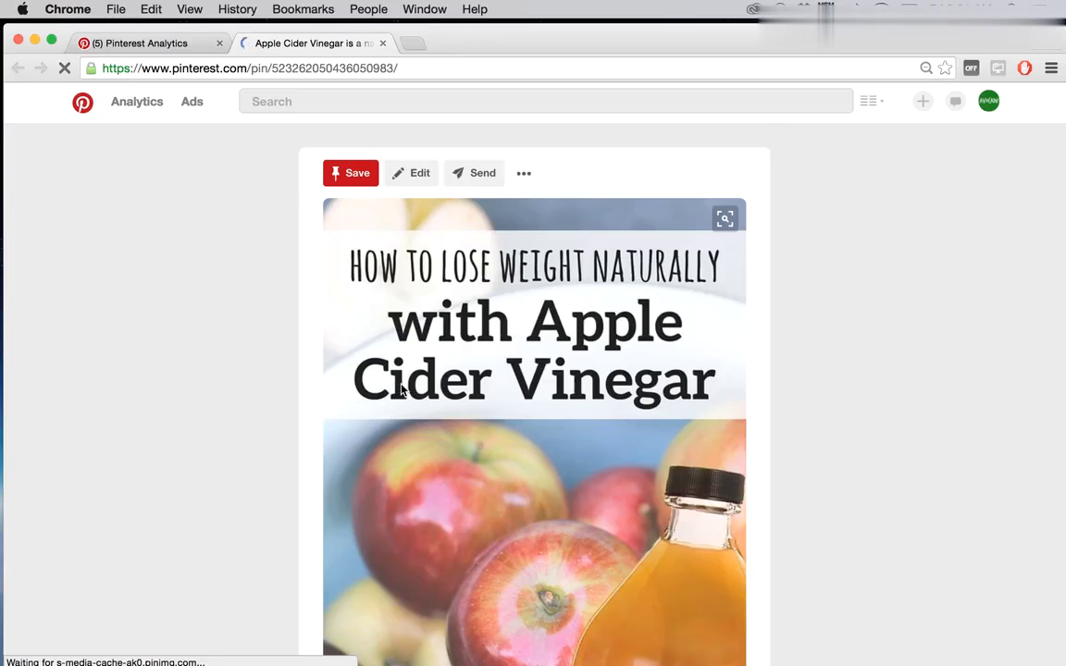
{"action": "scroll", "coordinate": [688, 460], "scroll_direction": "down", "scroll_amount": 2}
{"action": "scroll", "coordinate": [745, 489], "scroll_direction": "down", "scroll_amount": 10}
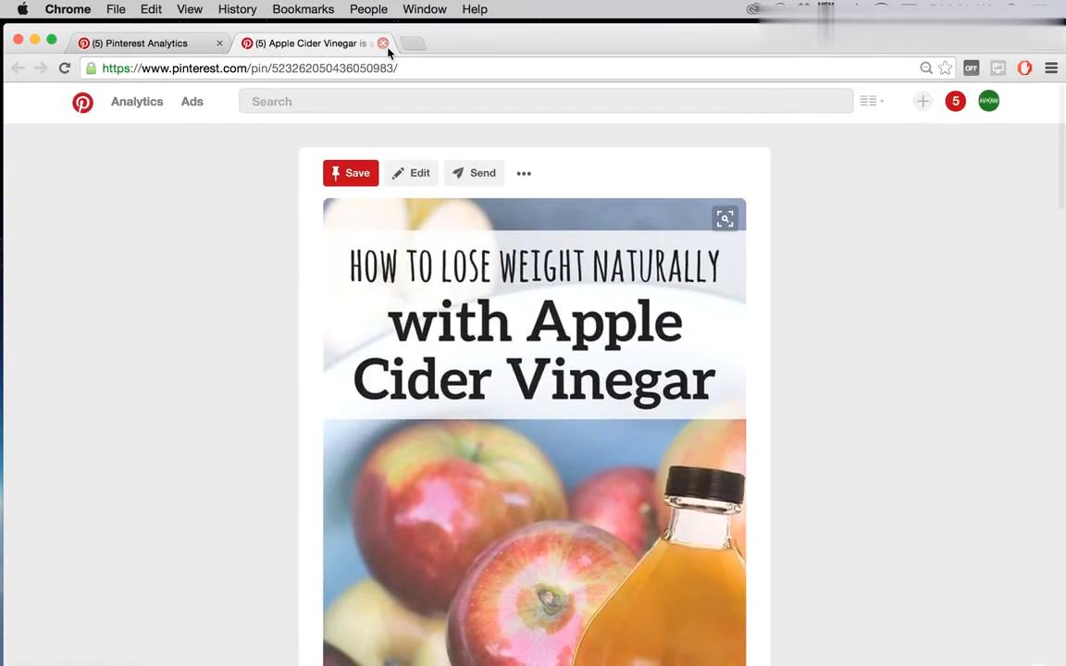
{"action": "left_click", "coordinate": [382, 44]}
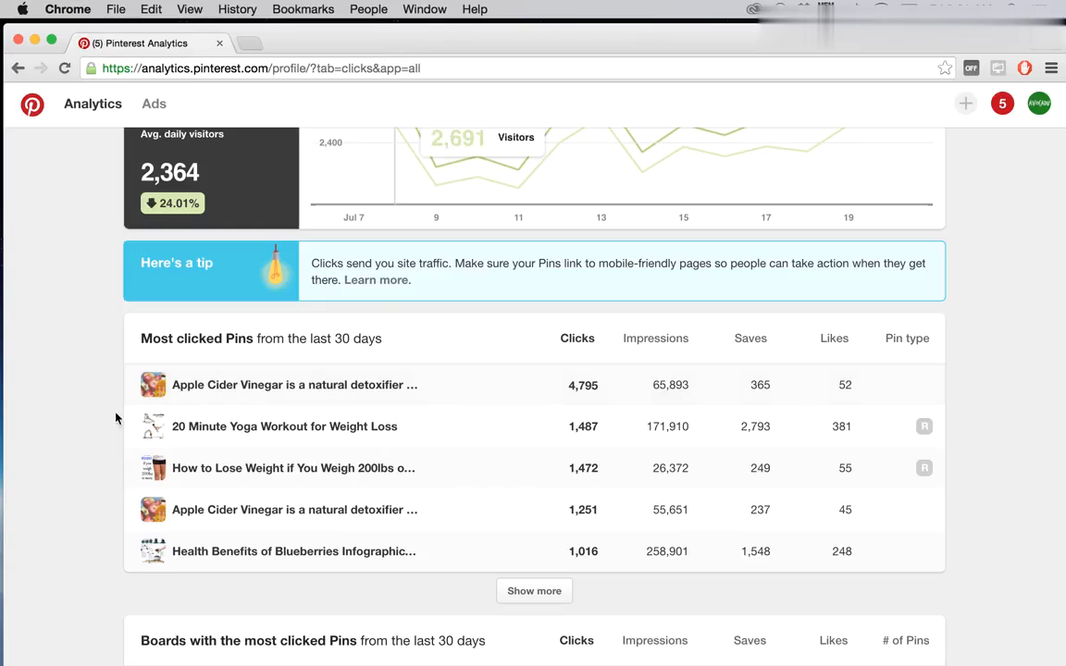
Step: Review the boards with the most clicked Pins and expand the most clicked Pins table to show more entries
{"action": "scroll", "coordinate": [115, 434], "scroll_direction": "down", "scroll_amount": 3}
{"action": "scroll", "coordinate": [115, 471], "scroll_direction": "up", "scroll_amount": 1}
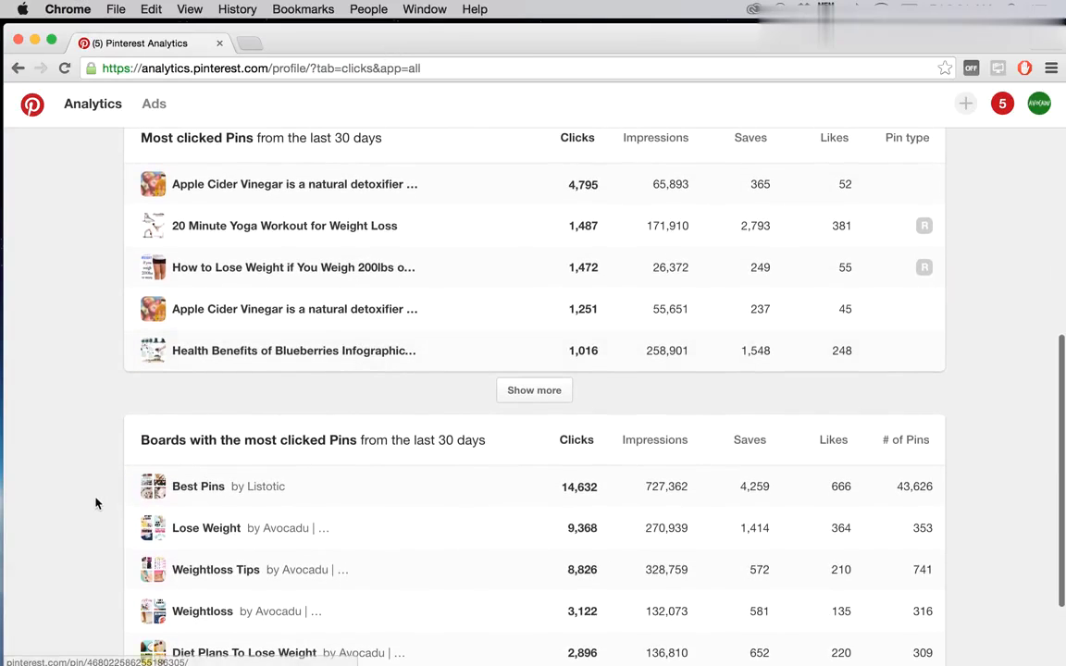
{"action": "scroll", "coordinate": [95, 504], "scroll_direction": "down", "scroll_amount": 2}
{"action": "scroll", "coordinate": [96, 508], "scroll_direction": "up", "scroll_amount": 5}
{"action": "scroll", "coordinate": [95, 508], "scroll_direction": "up", "scroll_amount": 1}
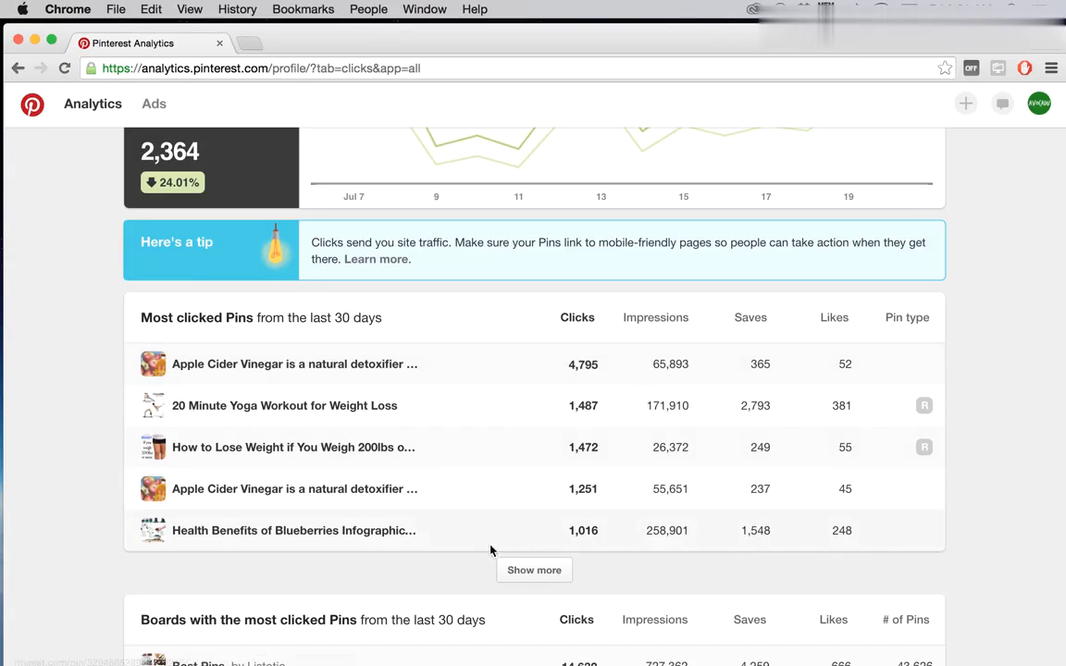
{"action": "left_click", "coordinate": [513, 569]}
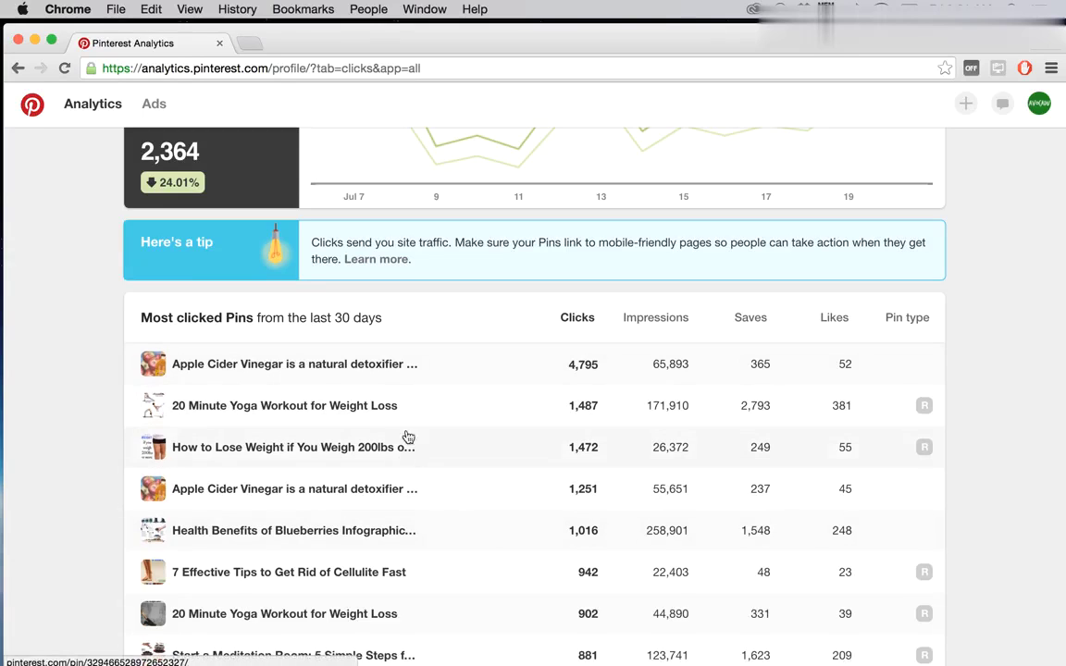
{"action": "scroll", "coordinate": [408, 435], "scroll_direction": "down", "scroll_amount": 3}
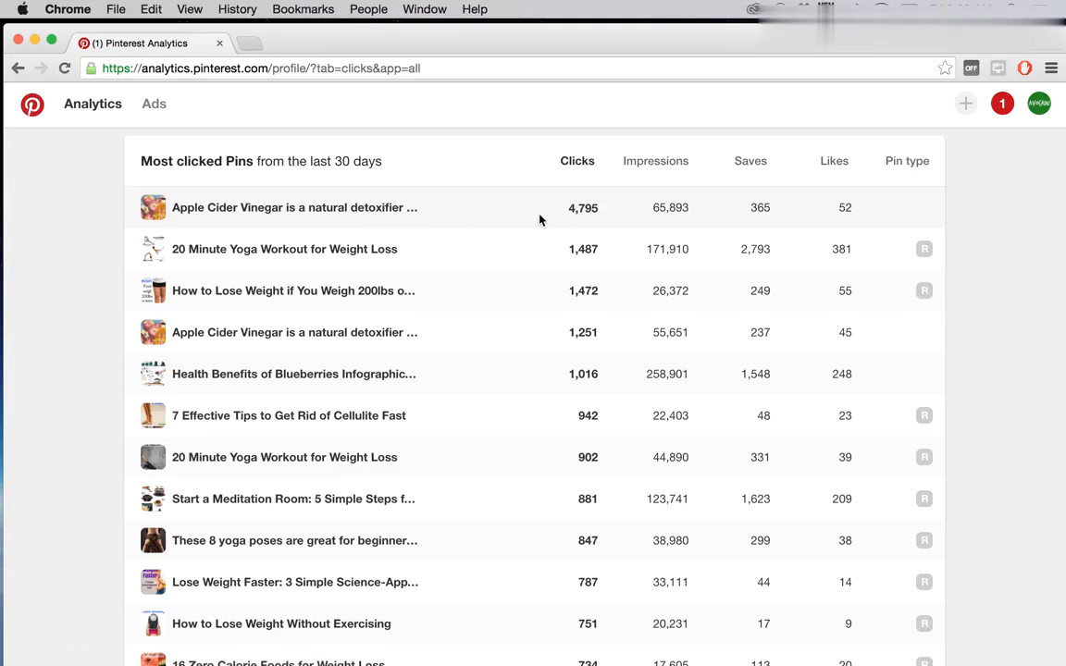
{"action": "scroll", "coordinate": [540, 219], "scroll_direction": "up", "scroll_amount": 2}
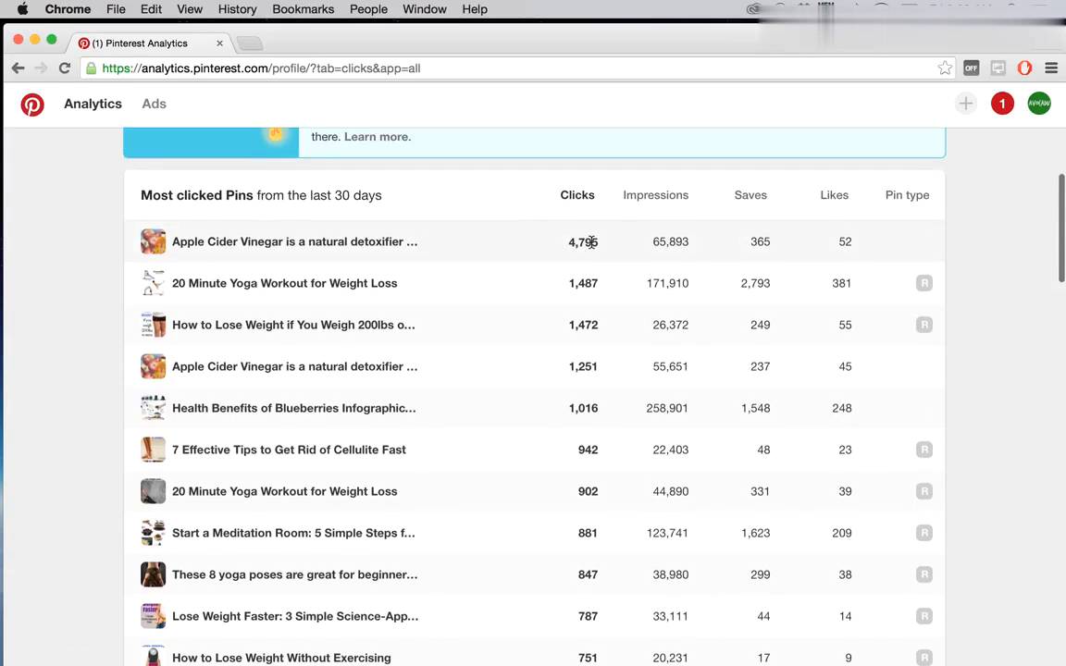
Step: Reopen the Apple Cider Vinegar Pin heading the expanded table, view its image and close its page
{"action": "left_click", "coordinate": [388, 245]}
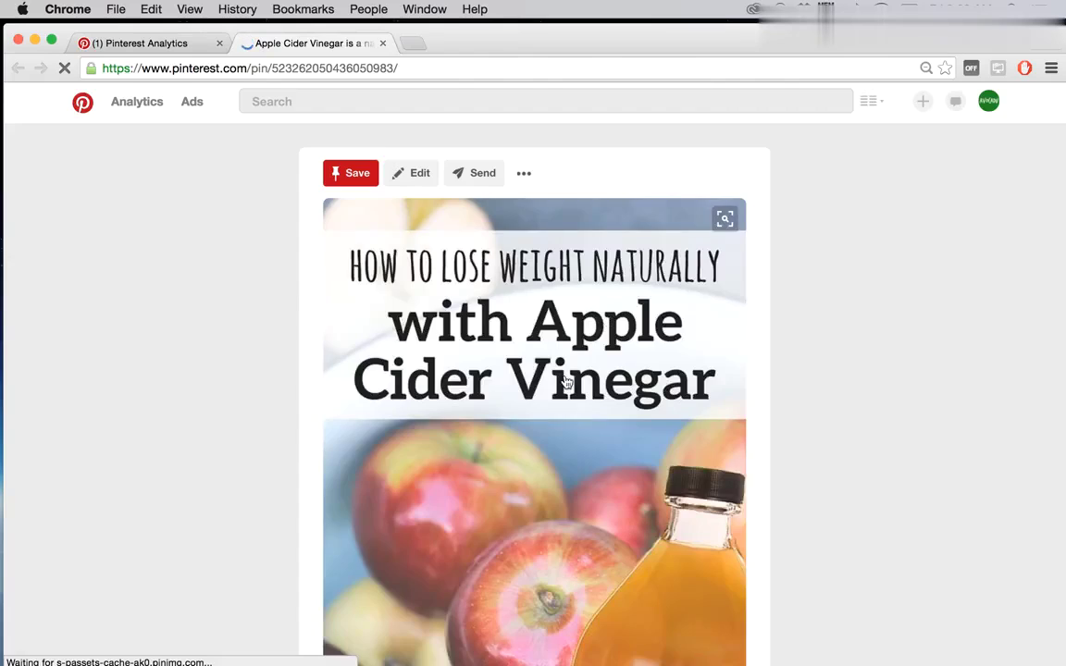
{"action": "scroll", "coordinate": [573, 361], "scroll_direction": "down", "scroll_amount": 10}
{"action": "scroll", "coordinate": [565, 380], "scroll_direction": "up", "scroll_amount": 10}
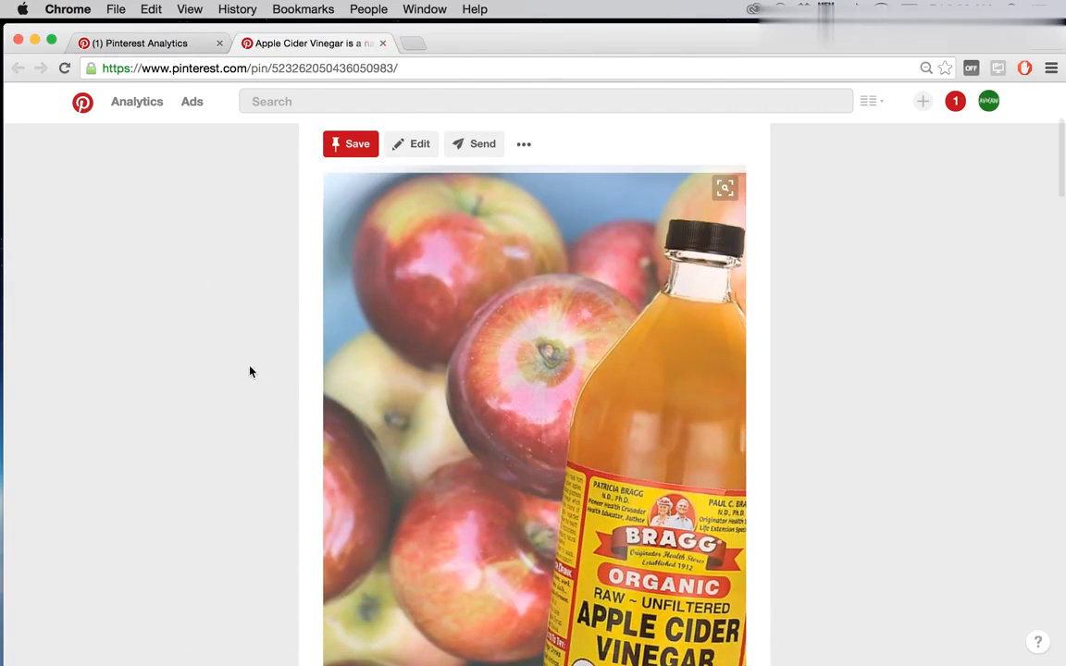
{"action": "key", "text": "super+w"}
Step: Go to the analytics overview, glance through the detailed People you reach page and return to the overview
{"action": "scroll", "coordinate": [210, 338], "scroll_direction": "up", "scroll_amount": 10}
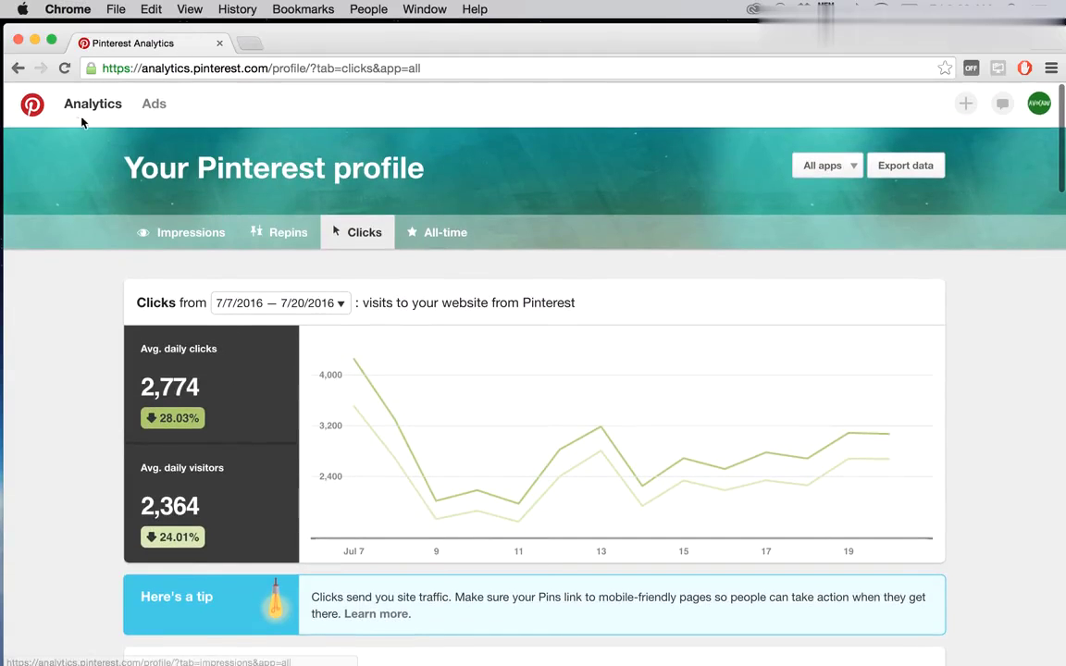
{"action": "mouse_move", "coordinate": [72, 104]}
{"action": "left_click", "coordinate": [89, 155]}
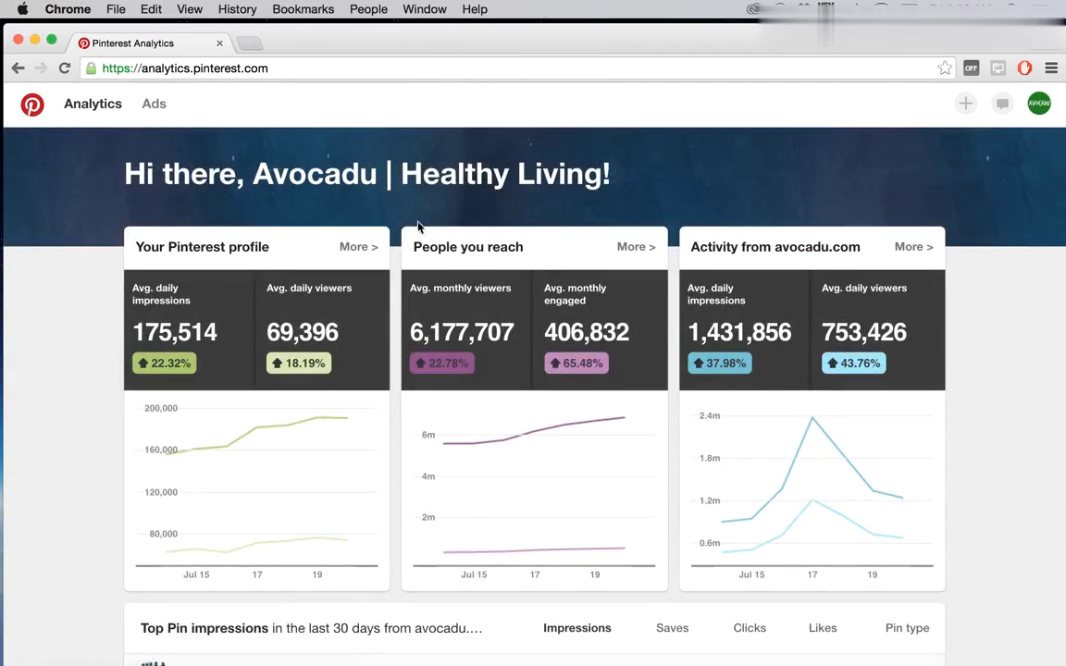
{"action": "left_click", "coordinate": [645, 252]}
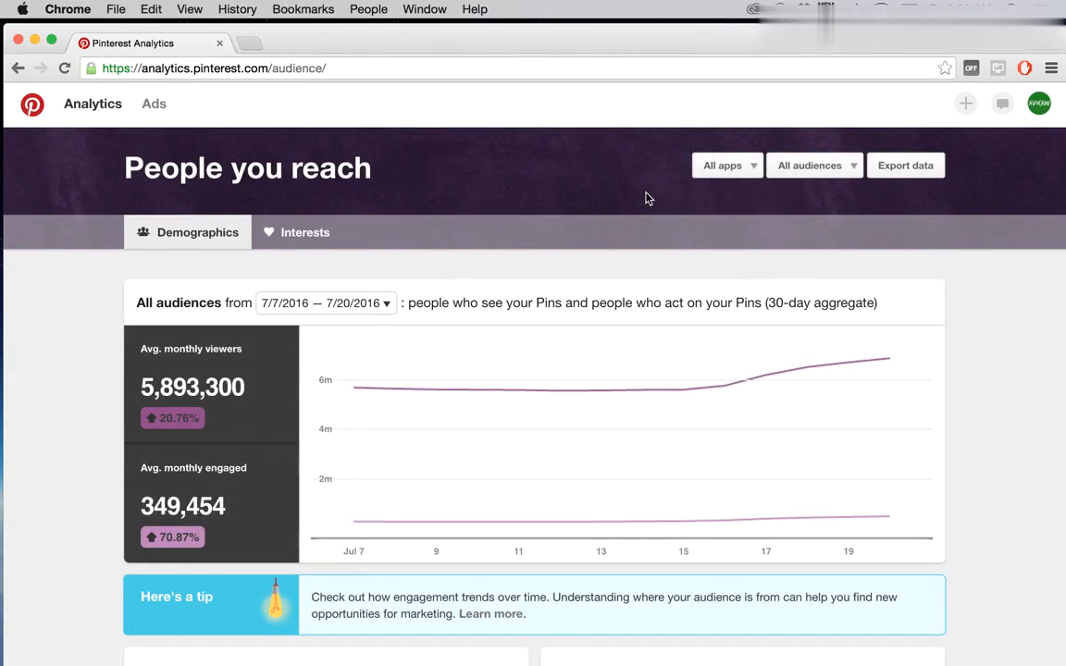
{"action": "scroll", "coordinate": [546, 231], "scroll_direction": "down", "scroll_amount": 3}
{"action": "scroll", "coordinate": [296, 269], "scroll_direction": "up", "scroll_amount": 3}
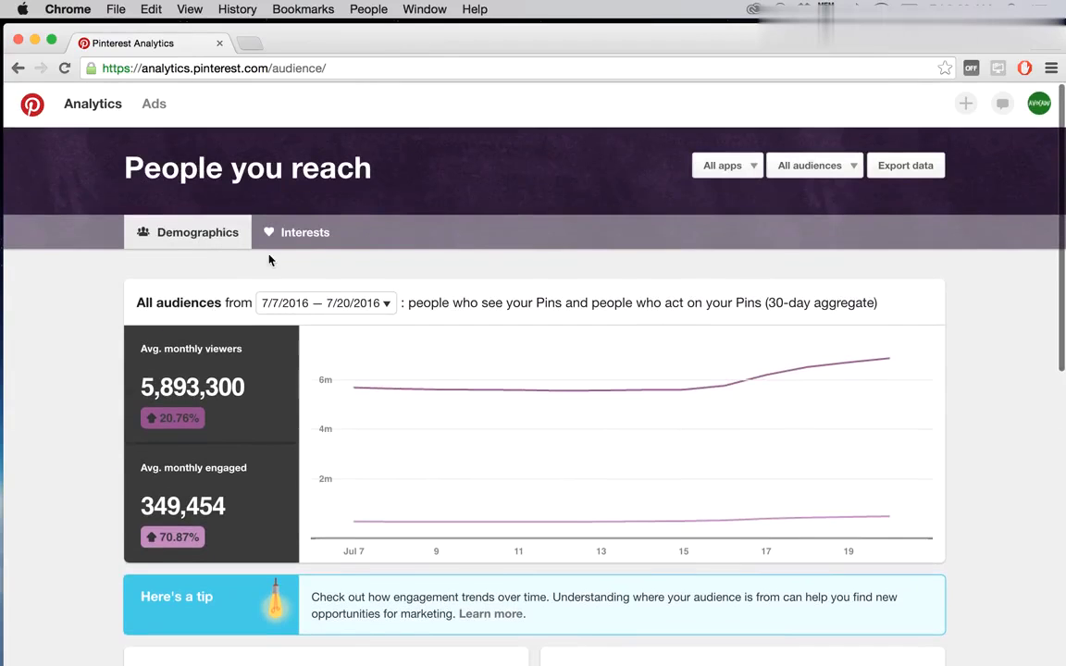
{"action": "left_click", "coordinate": [17, 67]}
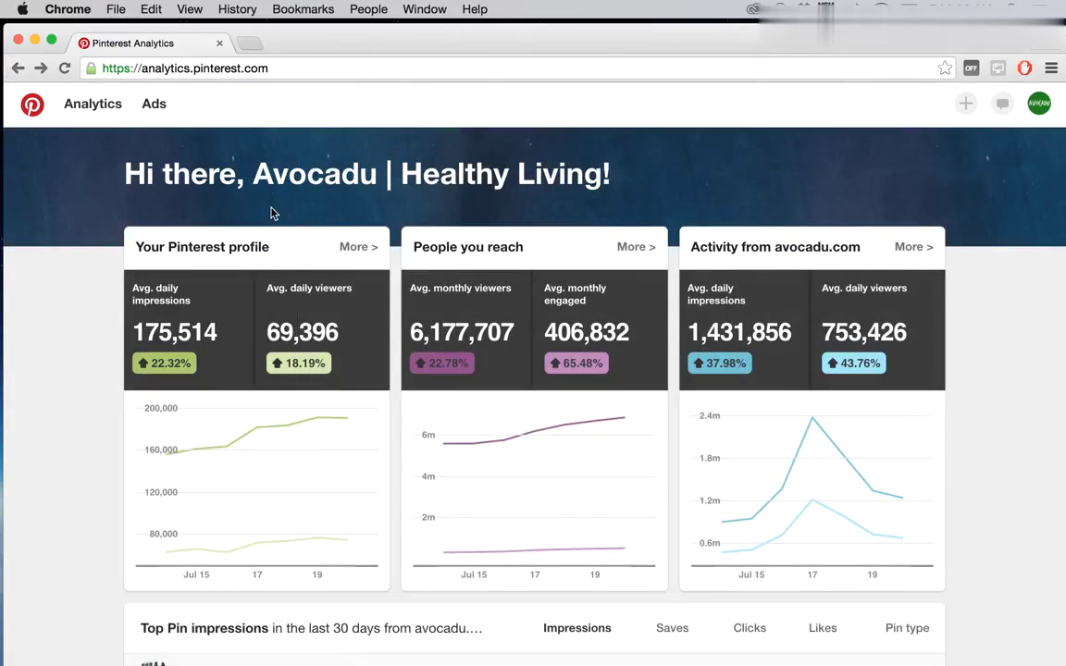
Step: Open the detailed profile analytics again, view the top Pin impressions, and compare them with the most clicked Pins under Clicks
{"action": "left_click", "coordinate": [358, 247]}
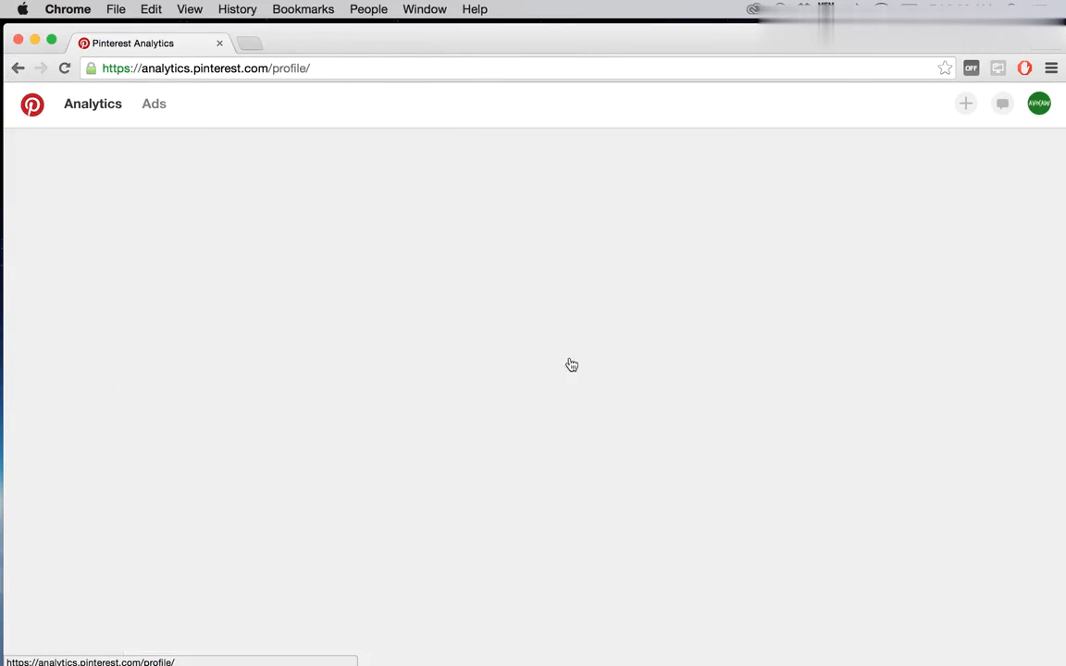
{"action": "scroll", "coordinate": [352, 381], "scroll_direction": "down", "scroll_amount": 8}
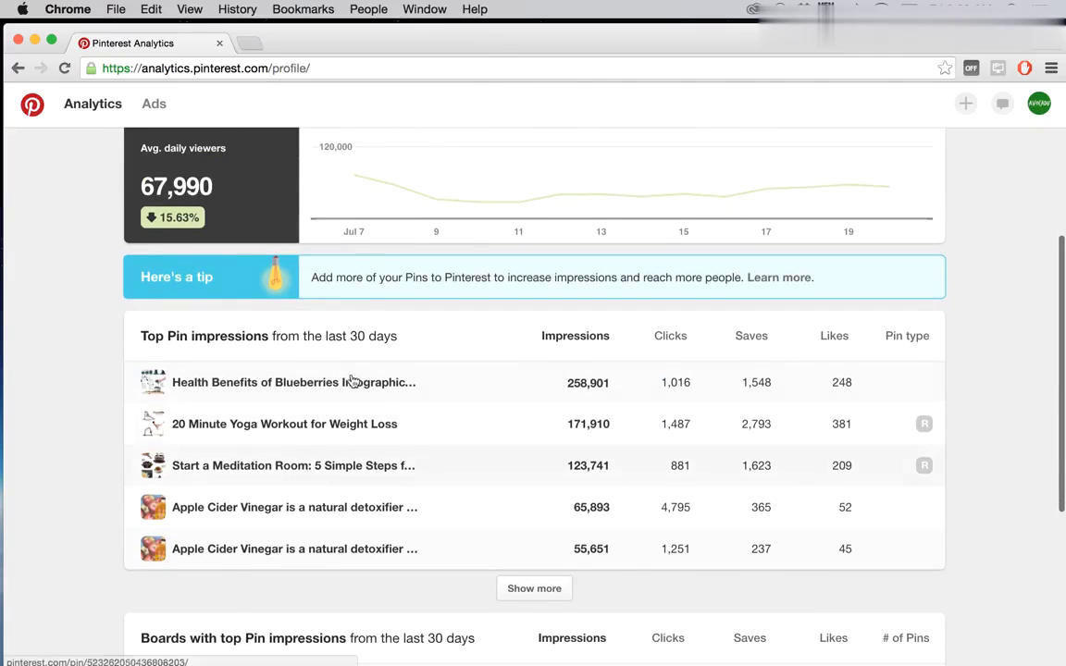
{"action": "scroll", "coordinate": [490, 447], "scroll_direction": "up", "scroll_amount": 7}
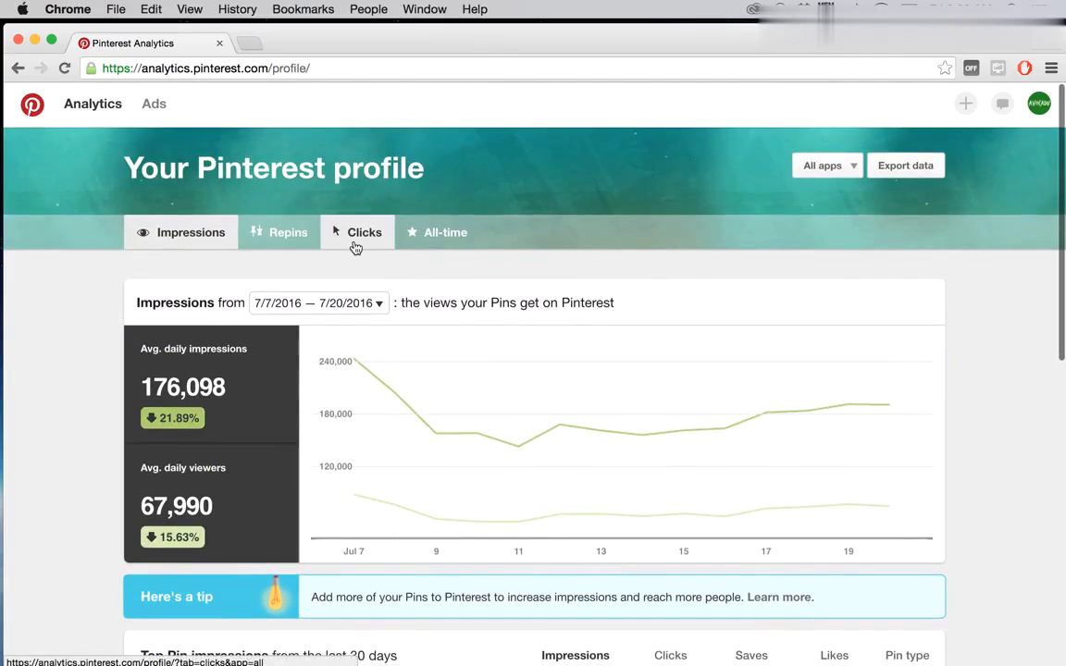
{"action": "left_click", "coordinate": [355, 243]}
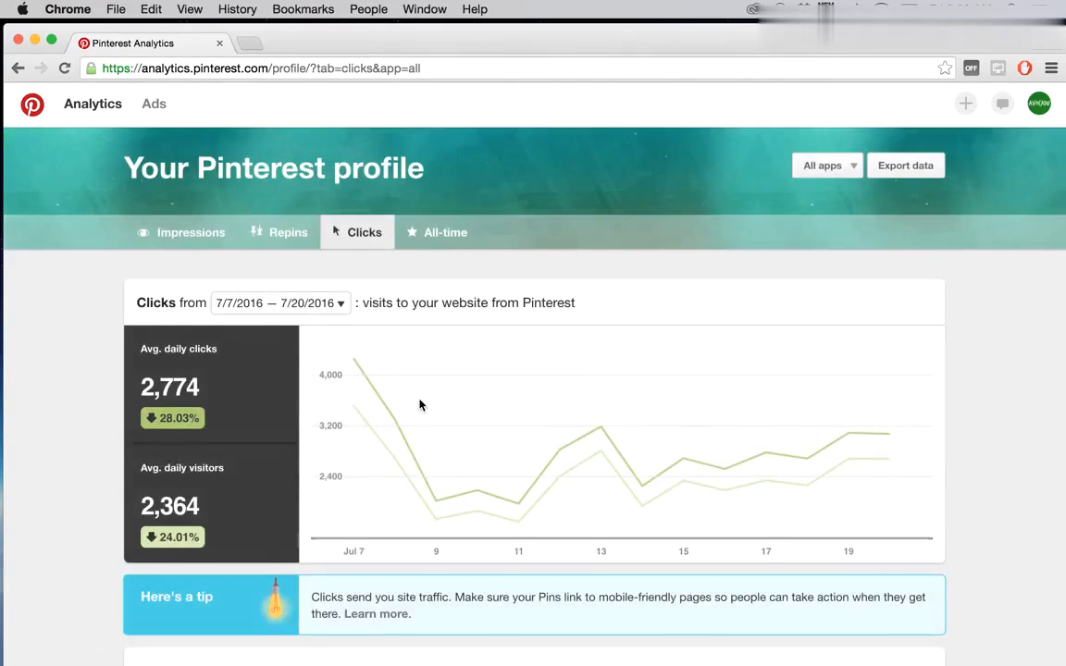
{"action": "scroll", "coordinate": [421, 404], "scroll_direction": "down", "scroll_amount": 5}
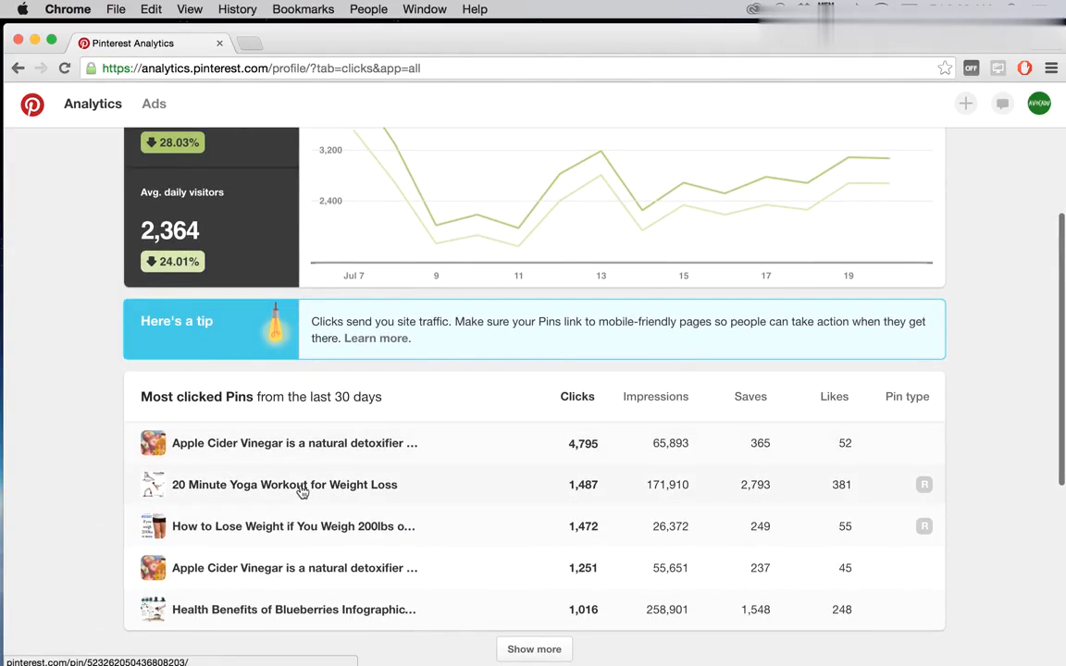
{"action": "scroll", "coordinate": [345, 528], "scroll_direction": "up", "scroll_amount": 5}
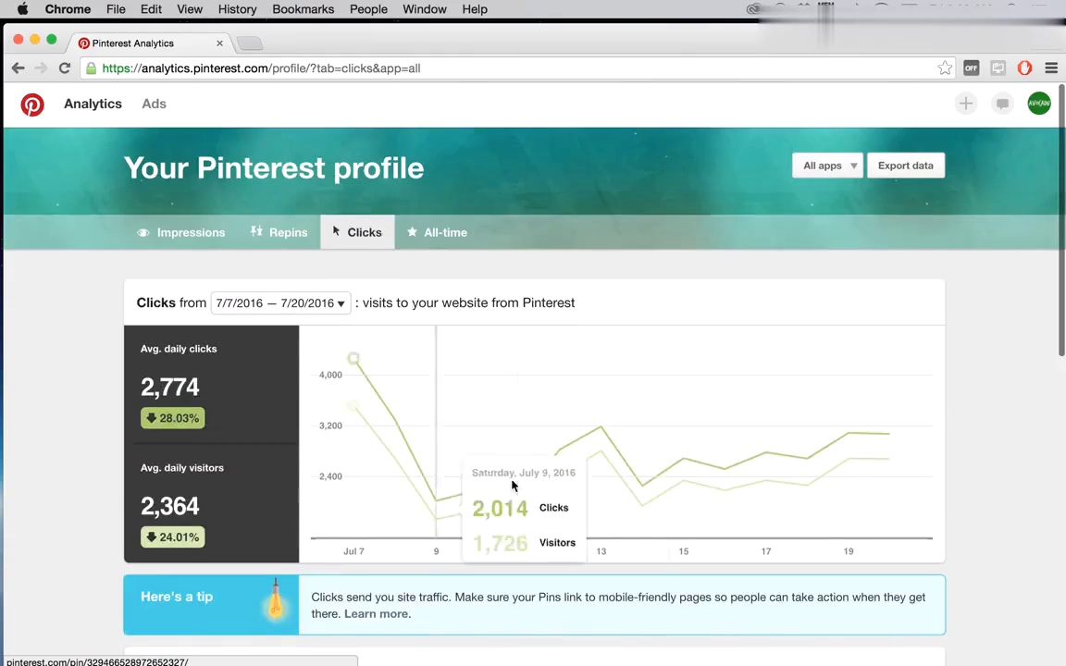
{"action": "scroll", "coordinate": [511, 484], "scroll_direction": "down", "scroll_amount": 7}
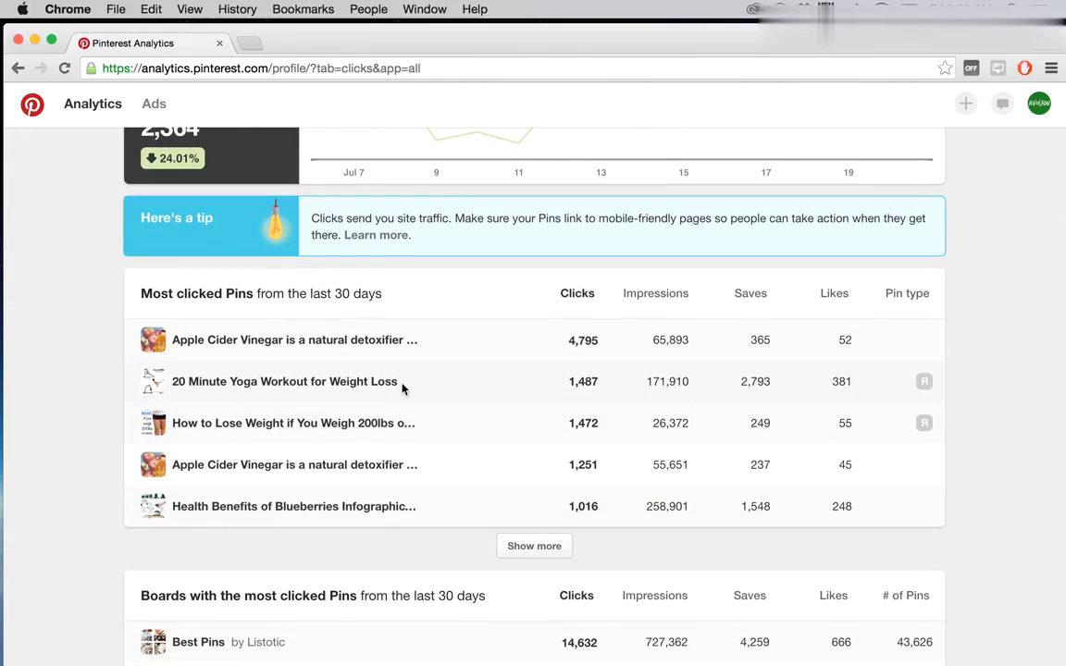
{"action": "scroll", "coordinate": [404, 387], "scroll_direction": "up", "scroll_amount": 7}
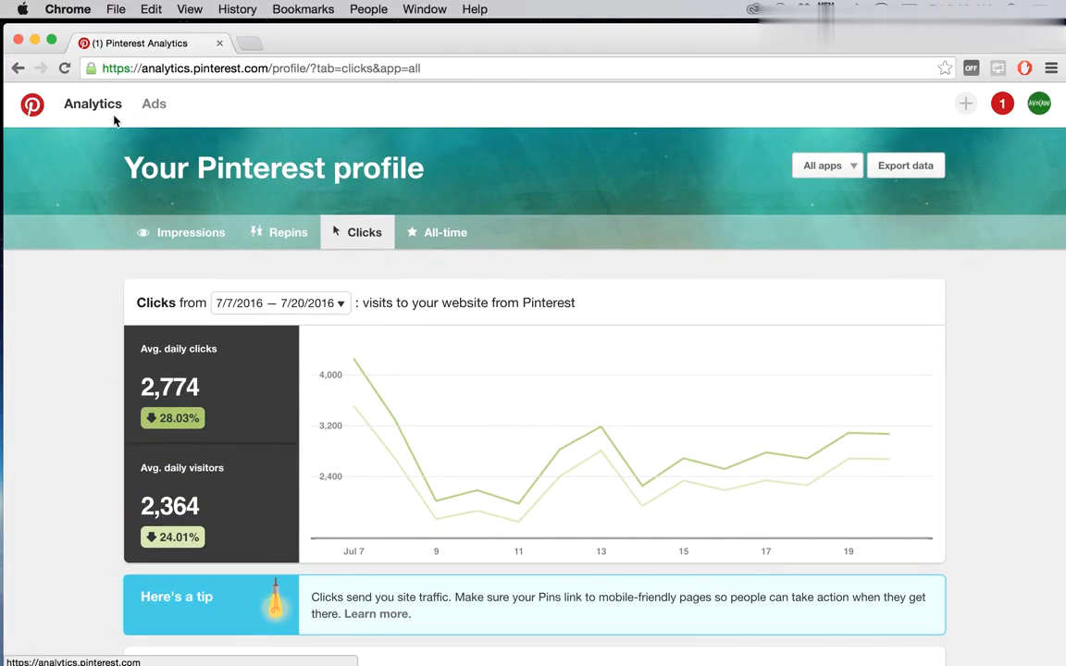
Step: Open People you reach from the analytics overview and examine the audience chart and the country, metro, language and gender breakdowns
{"action": "mouse_move", "coordinate": [97, 112]}
{"action": "left_click", "coordinate": [93, 148]}
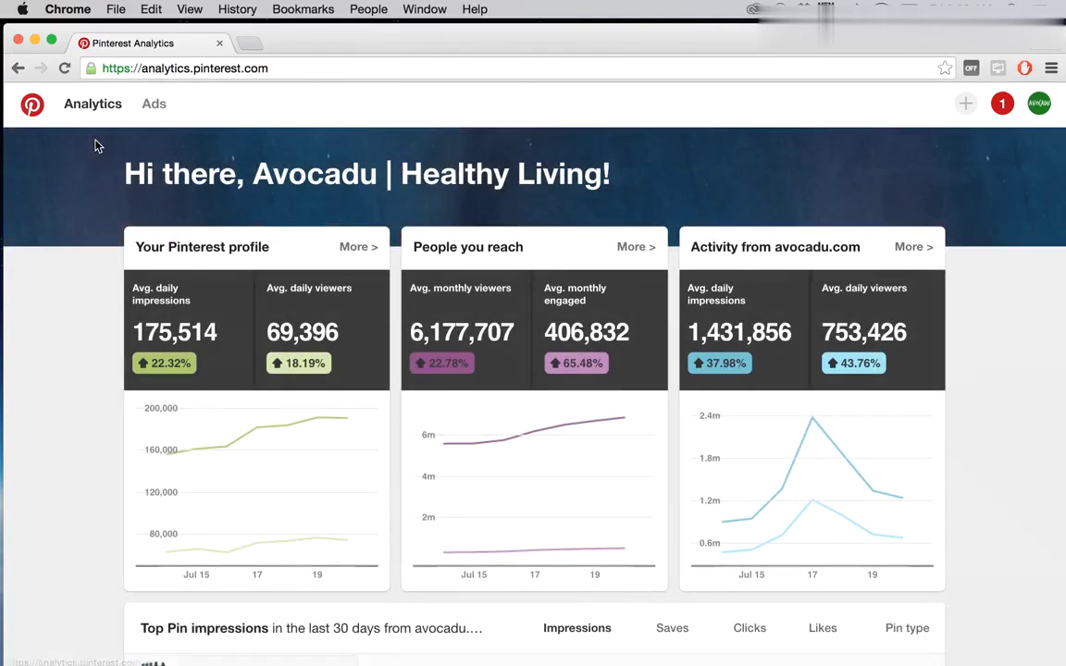
{"action": "left_click", "coordinate": [629, 246]}
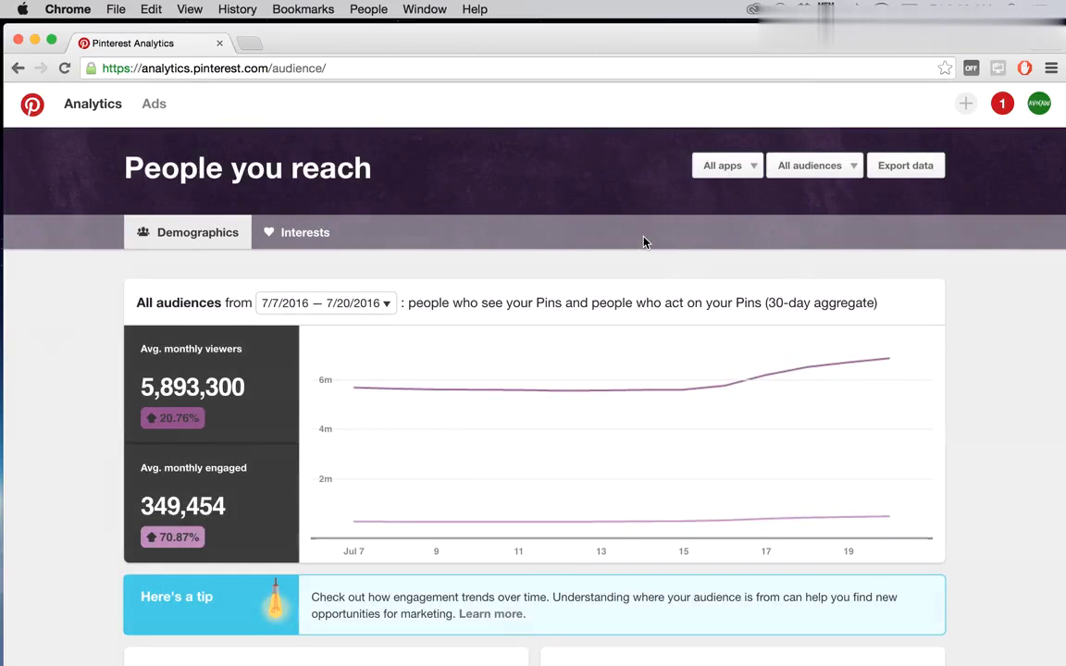
{"action": "scroll", "coordinate": [412, 458], "scroll_direction": "down", "scroll_amount": 3}
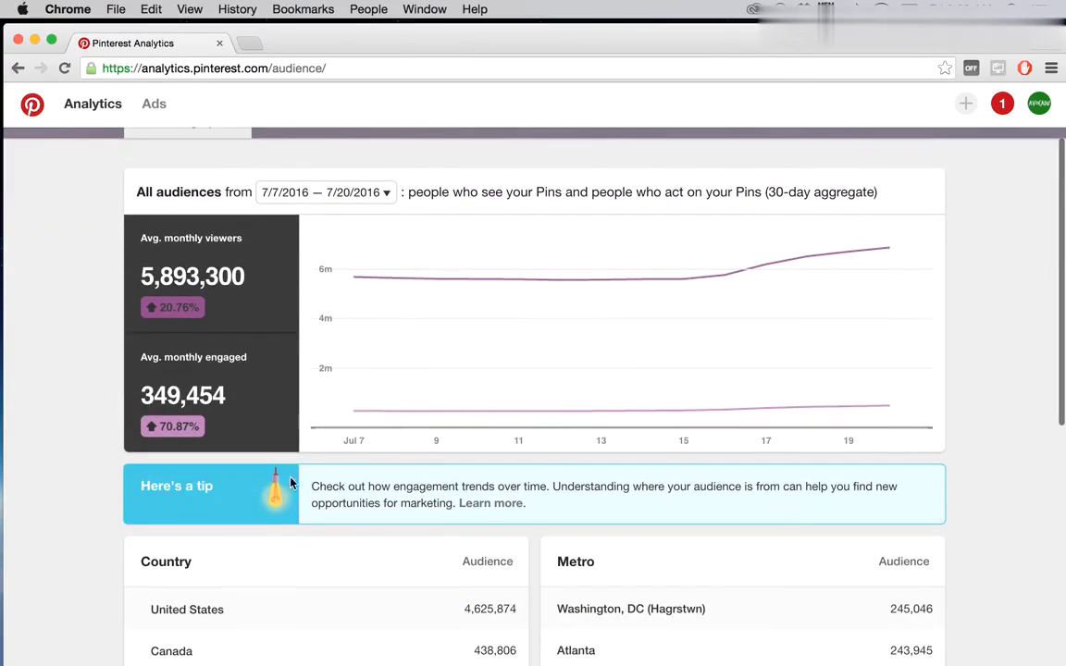
{"action": "mouse_move", "coordinate": [356, 394]}
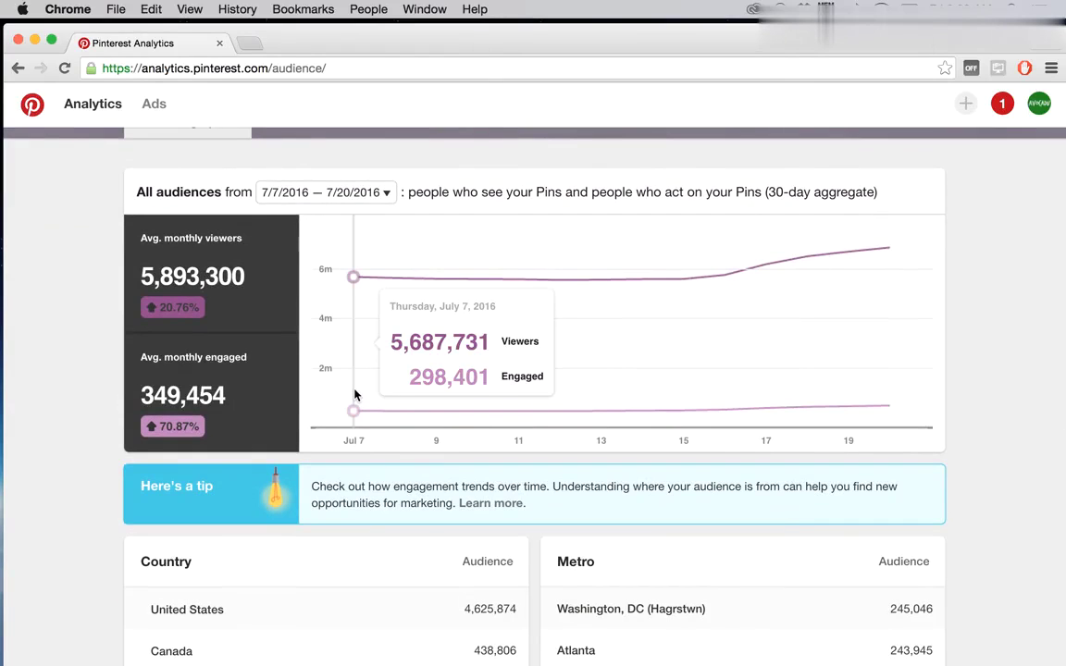
{"action": "scroll", "coordinate": [98, 344], "scroll_direction": "up", "scroll_amount": 3}
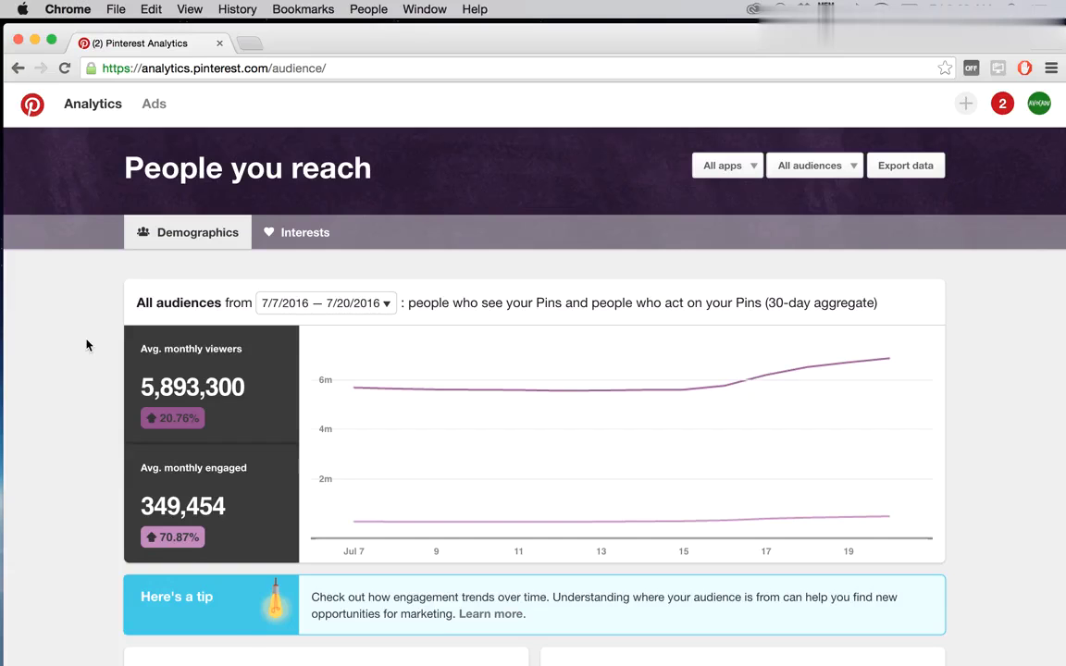
{"action": "scroll", "coordinate": [86, 345], "scroll_direction": "down", "scroll_amount": 7}
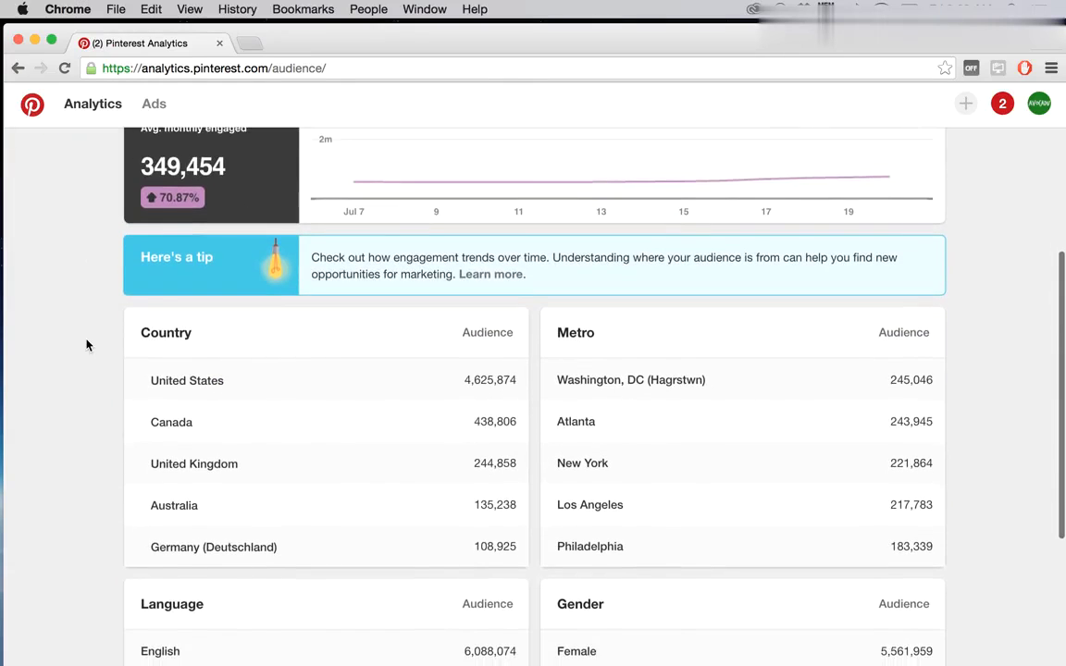
{"action": "scroll", "coordinate": [86, 345], "scroll_direction": "up", "scroll_amount": 7}
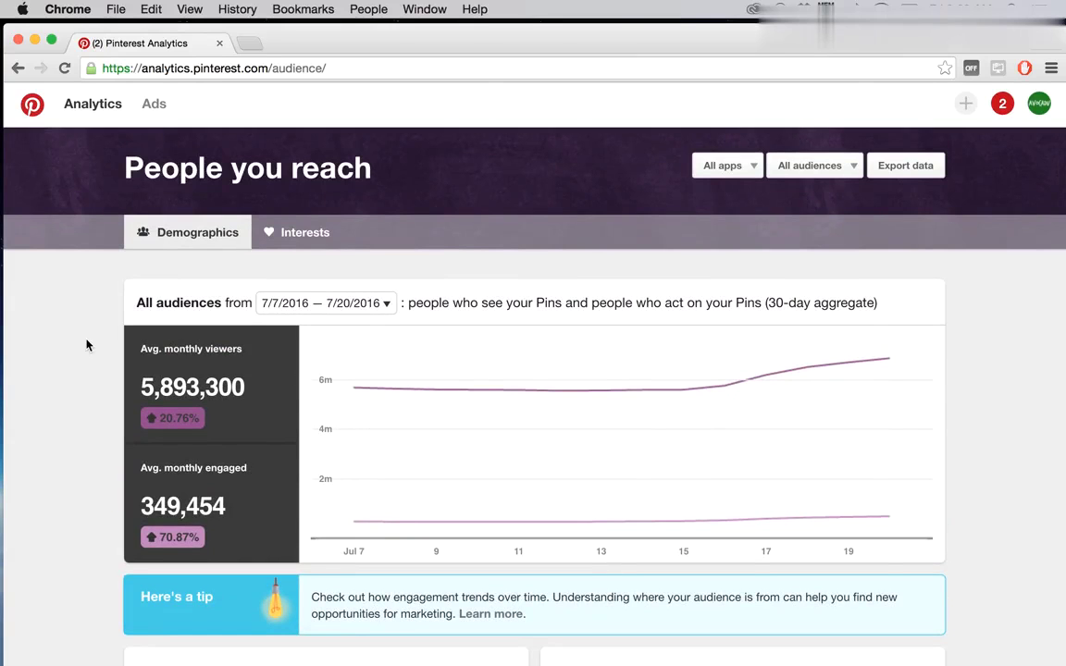
{"action": "scroll", "coordinate": [86, 345], "scroll_direction": "down", "scroll_amount": 10}
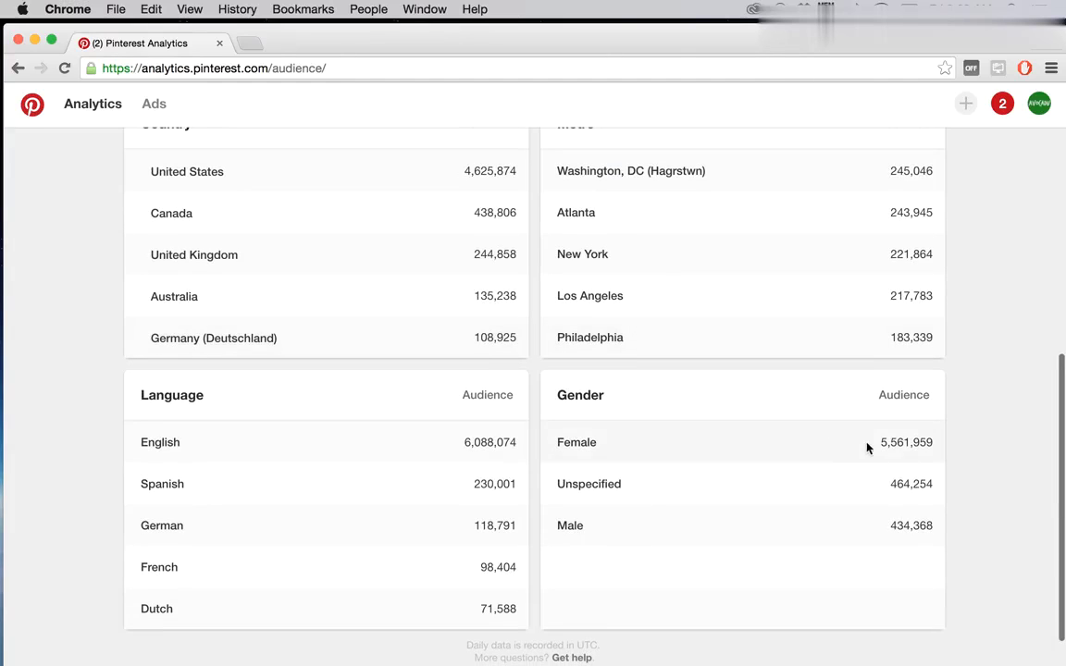
Step: Highlight the female and male audience figures in the Gender table to compare them
{"action": "left_click_drag", "start_coordinate": [882, 442], "coordinate": [935, 445]}
{"action": "left_click", "coordinate": [914, 507]}
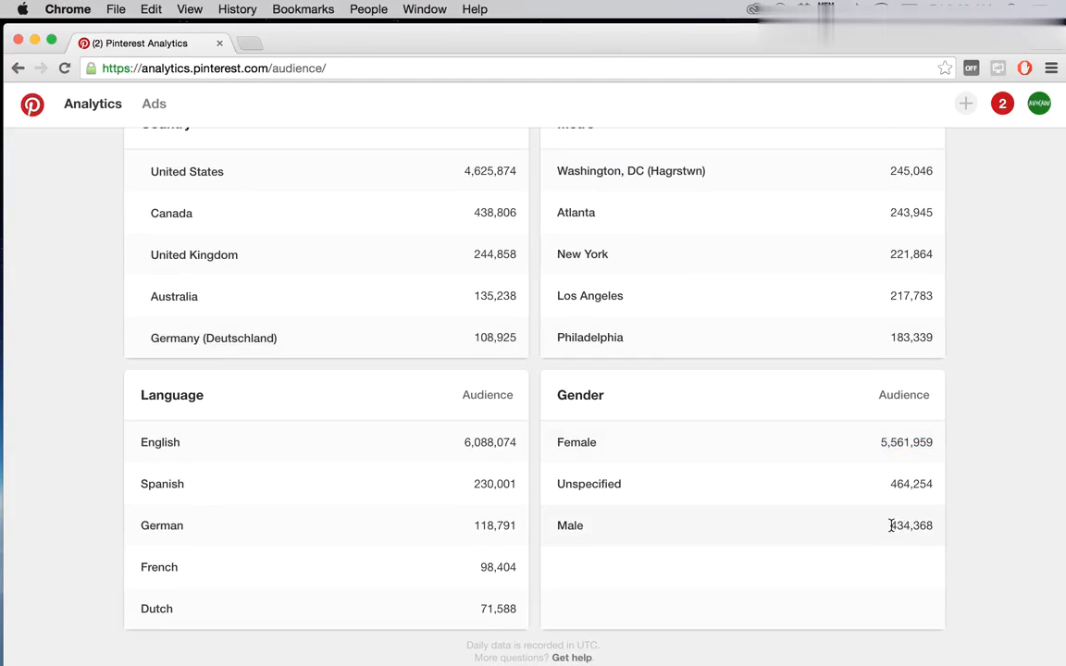
{"action": "left_click_drag", "start_coordinate": [889, 526], "coordinate": [933, 527]}
{"action": "left_click", "coordinate": [878, 449]}
{"action": "left_click_drag", "start_coordinate": [878, 448], "coordinate": [950, 442]}
{"action": "left_click", "coordinate": [950, 441]}
{"action": "scroll", "coordinate": [953, 444], "scroll_direction": "up", "scroll_amount": 2}
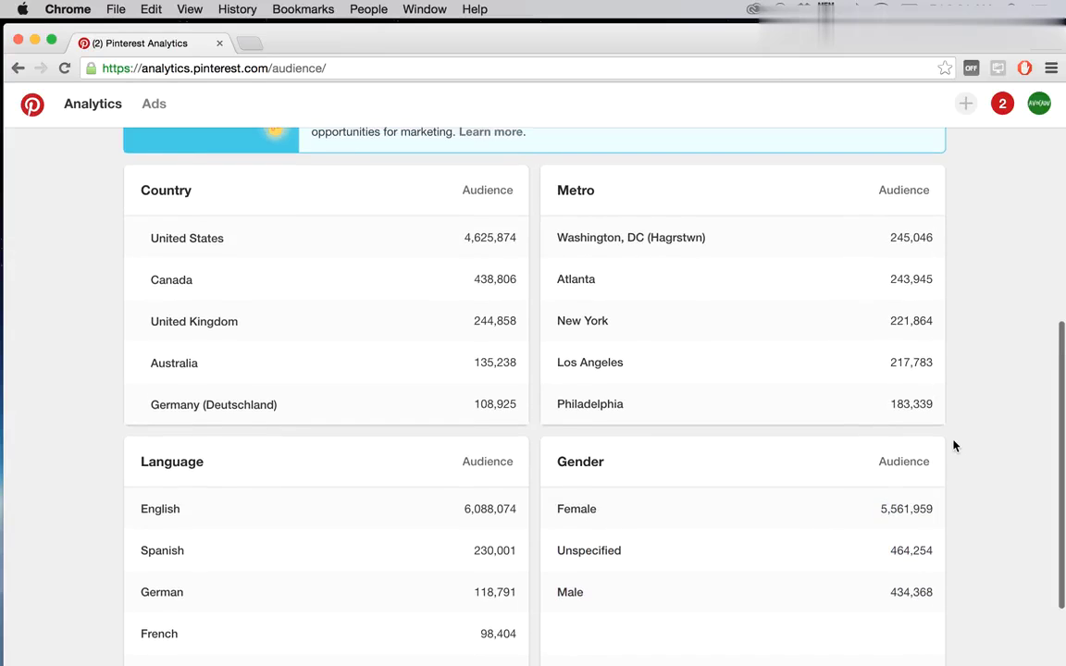
{"action": "scroll", "coordinate": [953, 453], "scroll_direction": "down", "scroll_amount": 1}
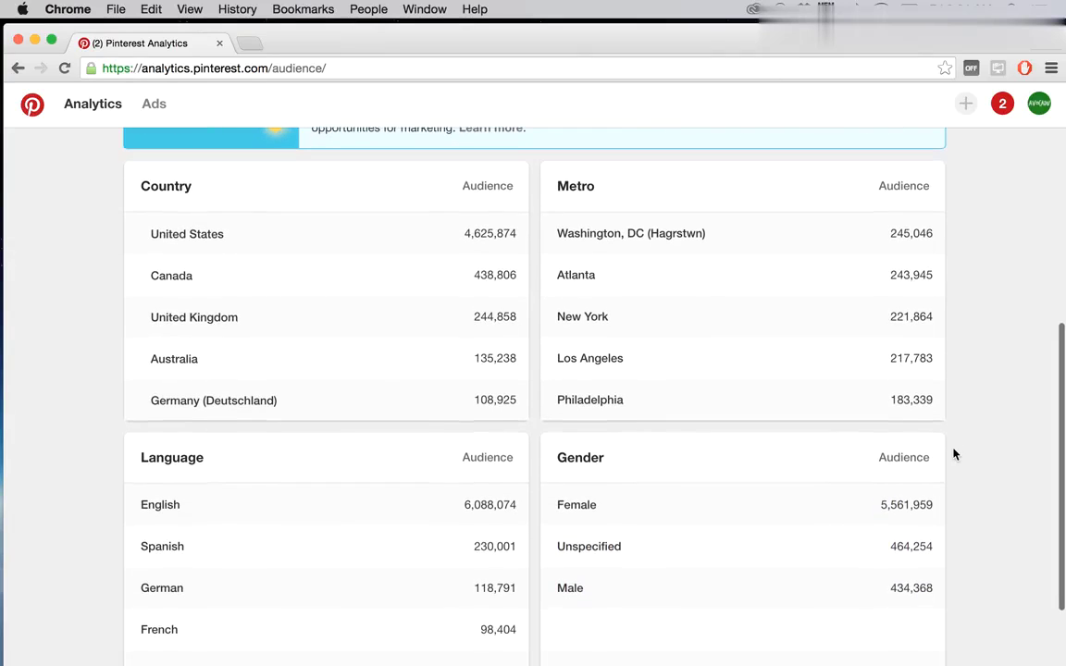
Step: Highlight the English audience figure in the Language table and the United States row in the Country table
{"action": "scroll", "coordinate": [954, 454], "scroll_direction": "down", "scroll_amount": 2}
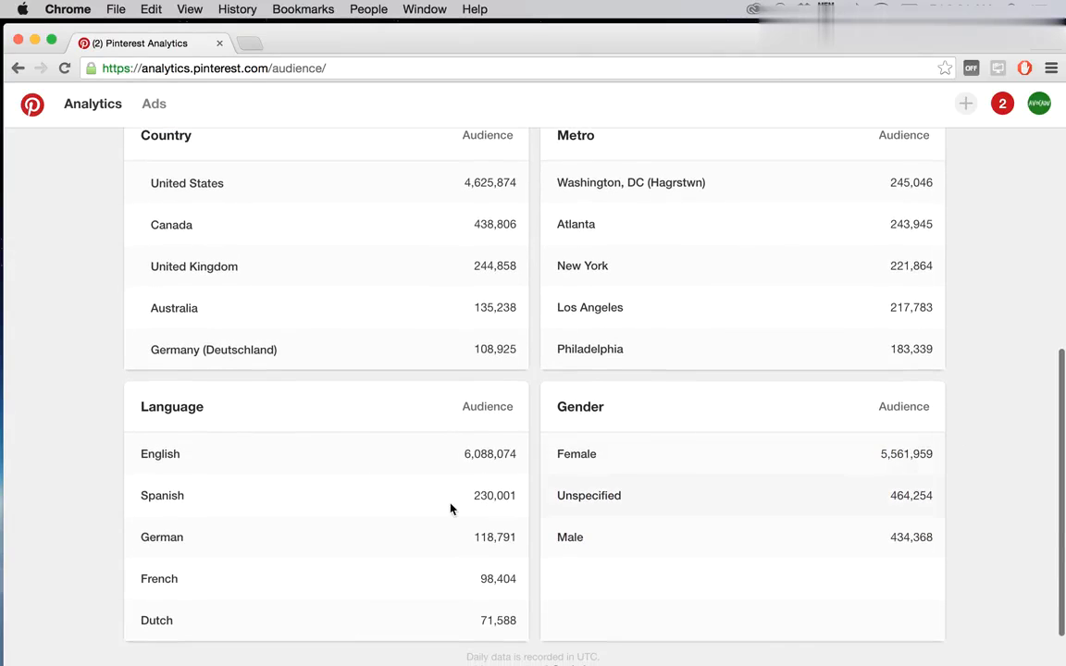
{"action": "left_click_drag", "start_coordinate": [462, 455], "coordinate": [519, 454]}
{"action": "left_click", "coordinate": [519, 453]}
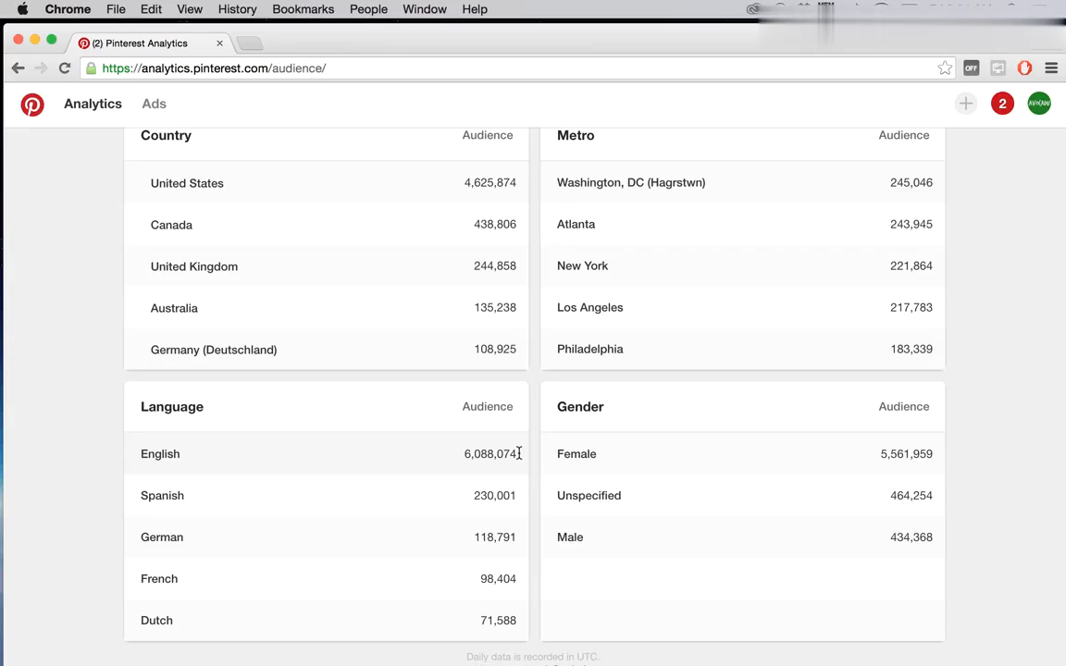
{"action": "scroll", "coordinate": [519, 454], "scroll_direction": "up", "scroll_amount": 1}
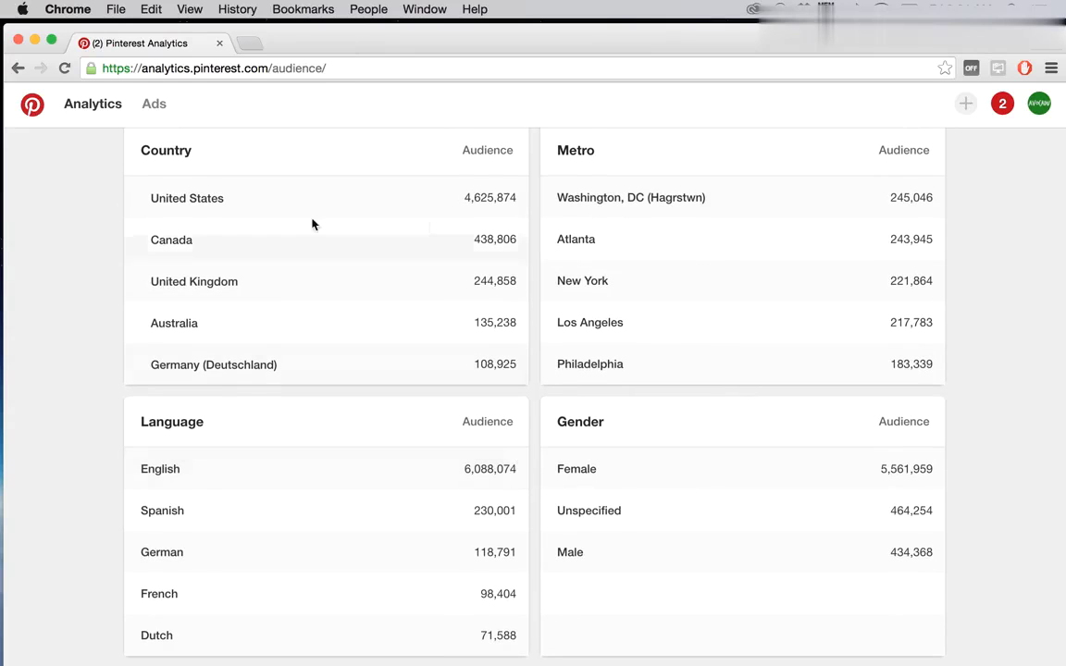
{"action": "left_click_drag", "start_coordinate": [148, 200], "coordinate": [521, 197]}
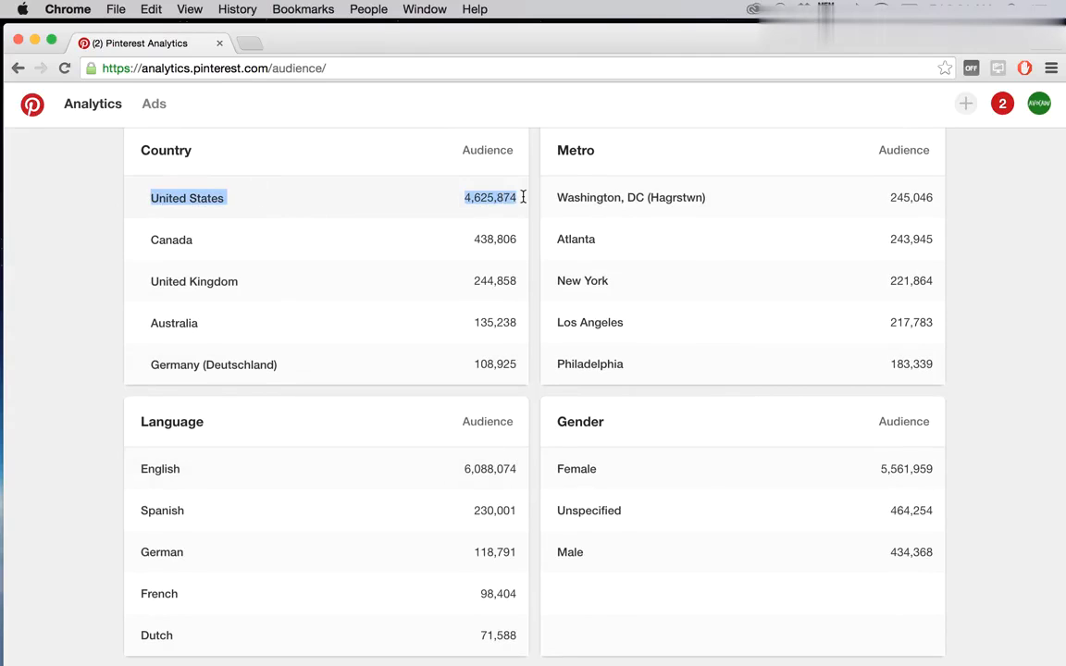
{"action": "left_click", "coordinate": [519, 199]}
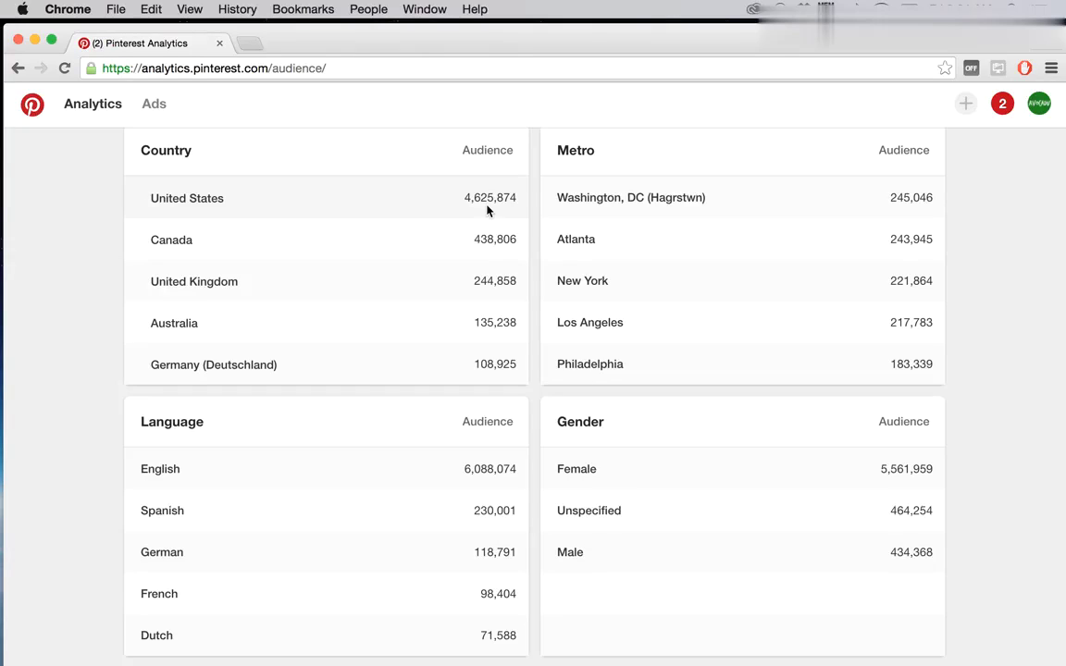
{"action": "left_click_drag", "start_coordinate": [463, 199], "coordinate": [523, 201]}
Step: Highlight all the rows of the Metro table, followed by the Washington, DC (Hagrstwn) entry alone
{"action": "scroll", "coordinate": [536, 213], "scroll_direction": "up", "scroll_amount": 1}
{"action": "left_click_drag", "start_coordinate": [559, 223], "coordinate": [963, 387]}
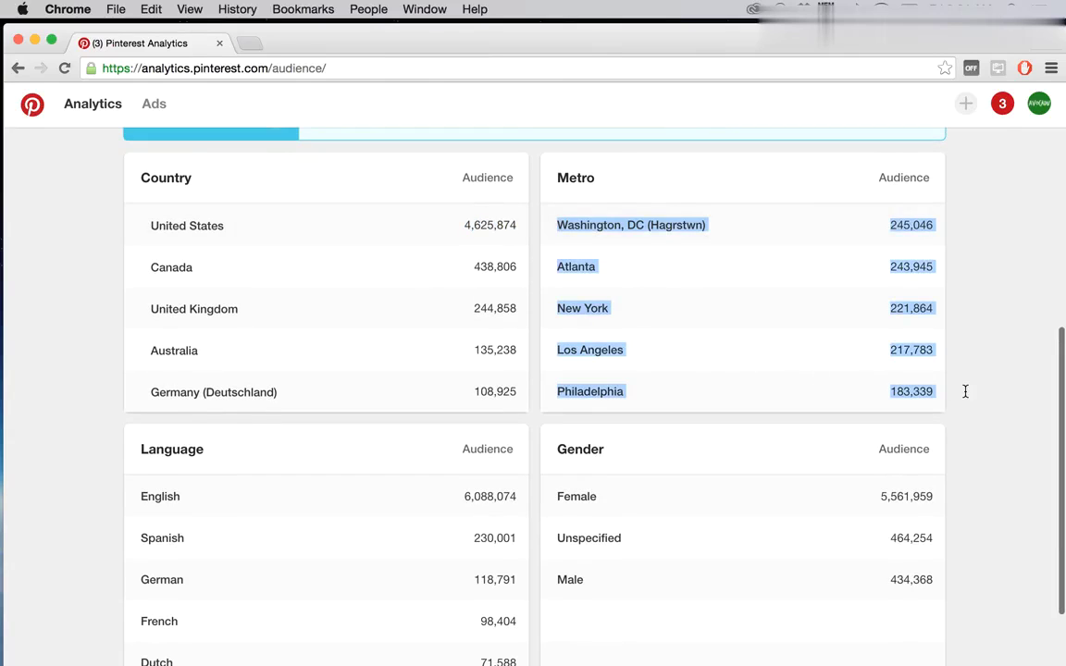
{"action": "left_click", "coordinate": [981, 389]}
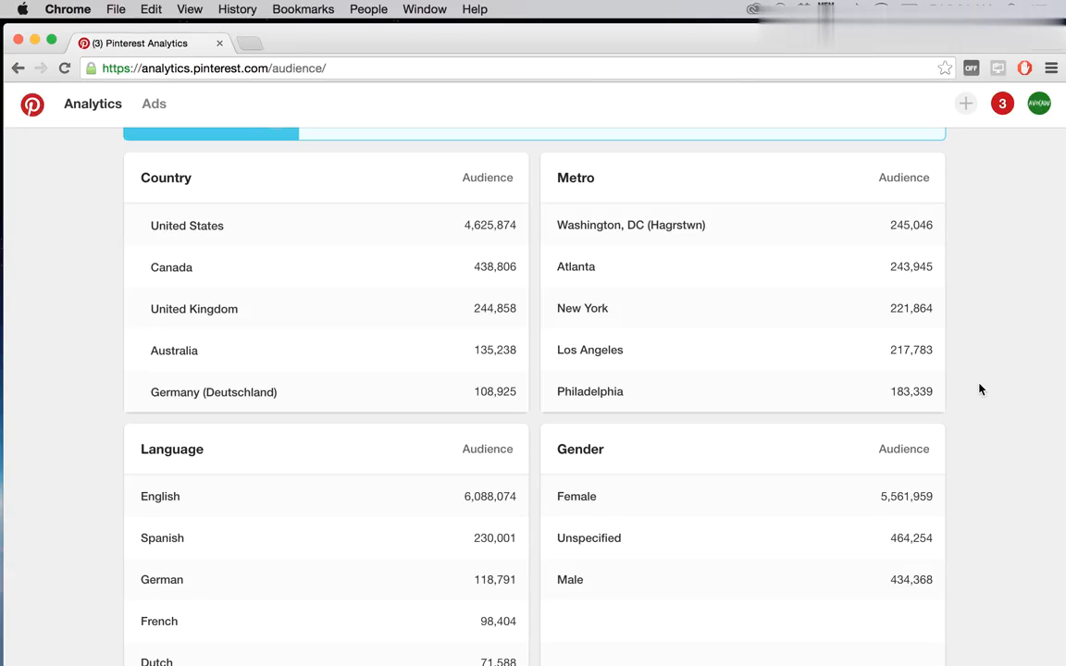
{"action": "scroll", "coordinate": [979, 388], "scroll_direction": "up", "scroll_amount": 1}
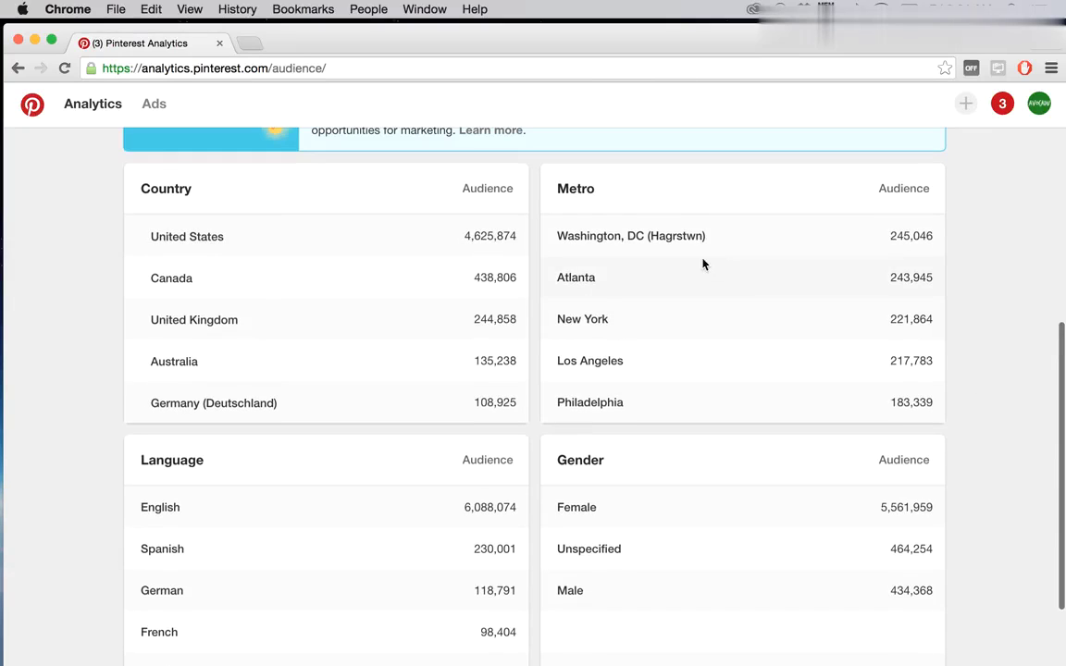
{"action": "left_click_drag", "start_coordinate": [557, 236], "coordinate": [708, 243]}
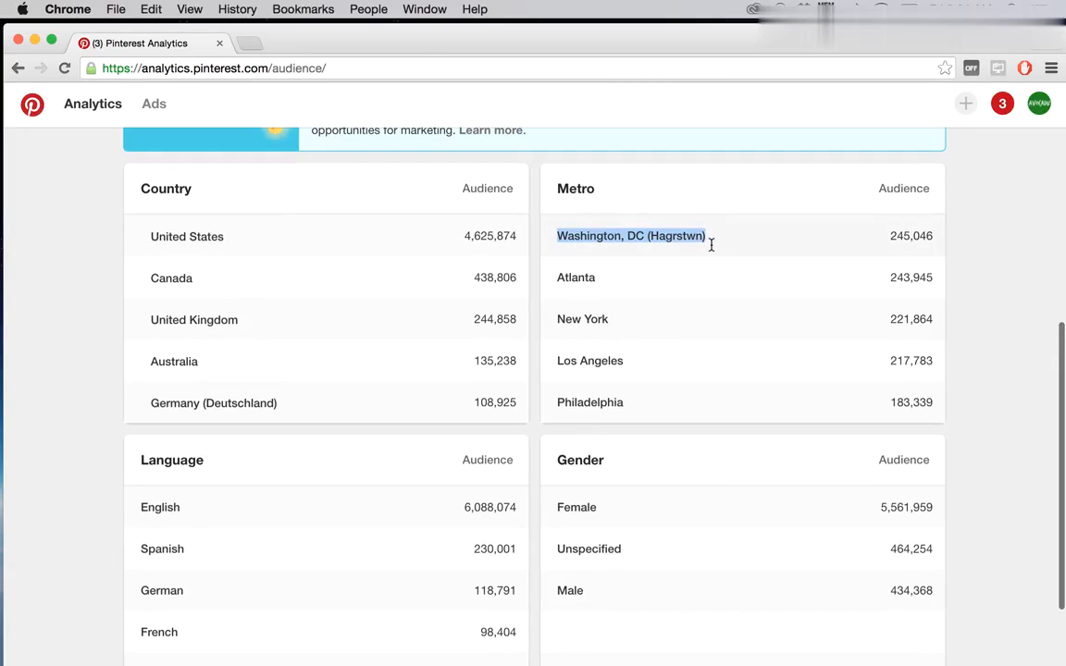
{"action": "left_click", "coordinate": [711, 244]}
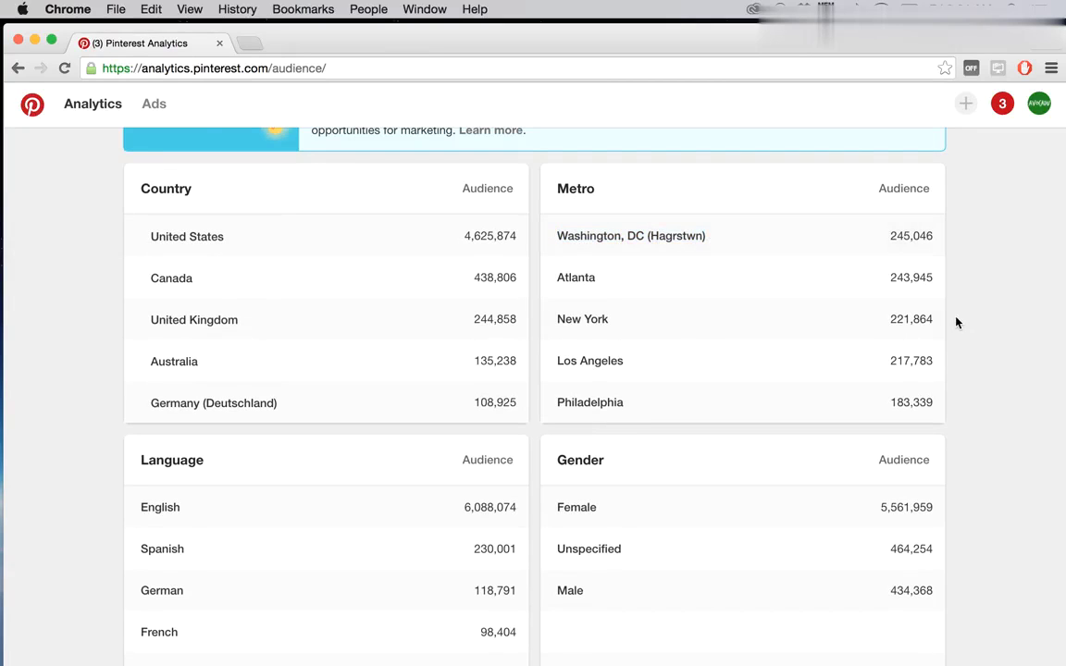
Step: Review the audience chart and glance over the Country and Metro tables once more
{"action": "scroll", "coordinate": [956, 321], "scroll_direction": "up", "scroll_amount": 10}
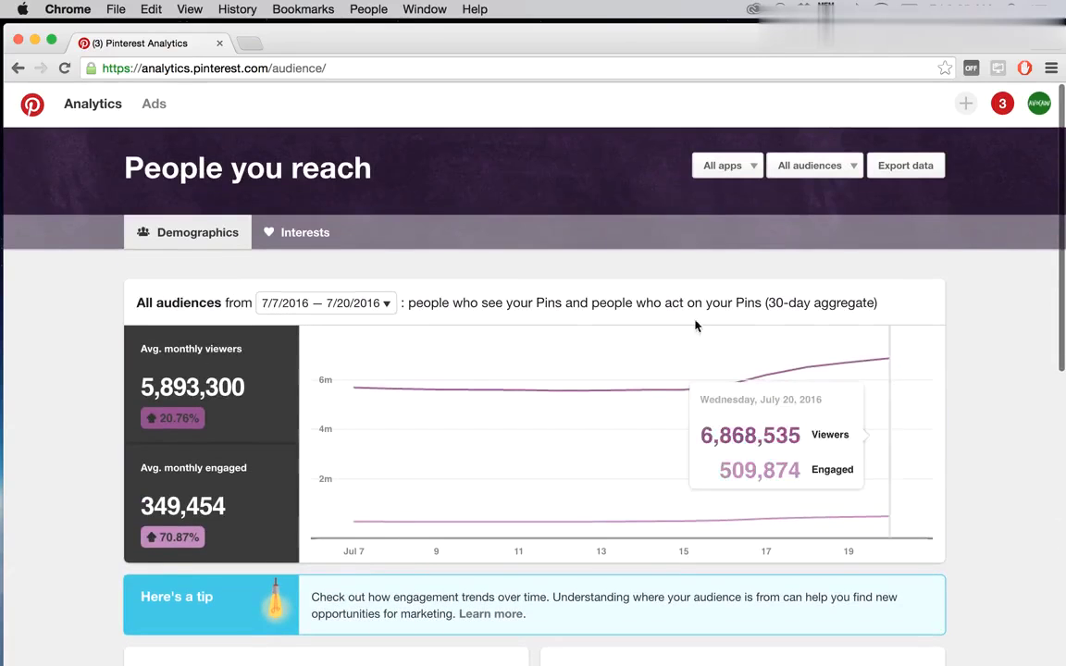
{"action": "scroll", "coordinate": [402, 330], "scroll_direction": "down", "scroll_amount": 5}
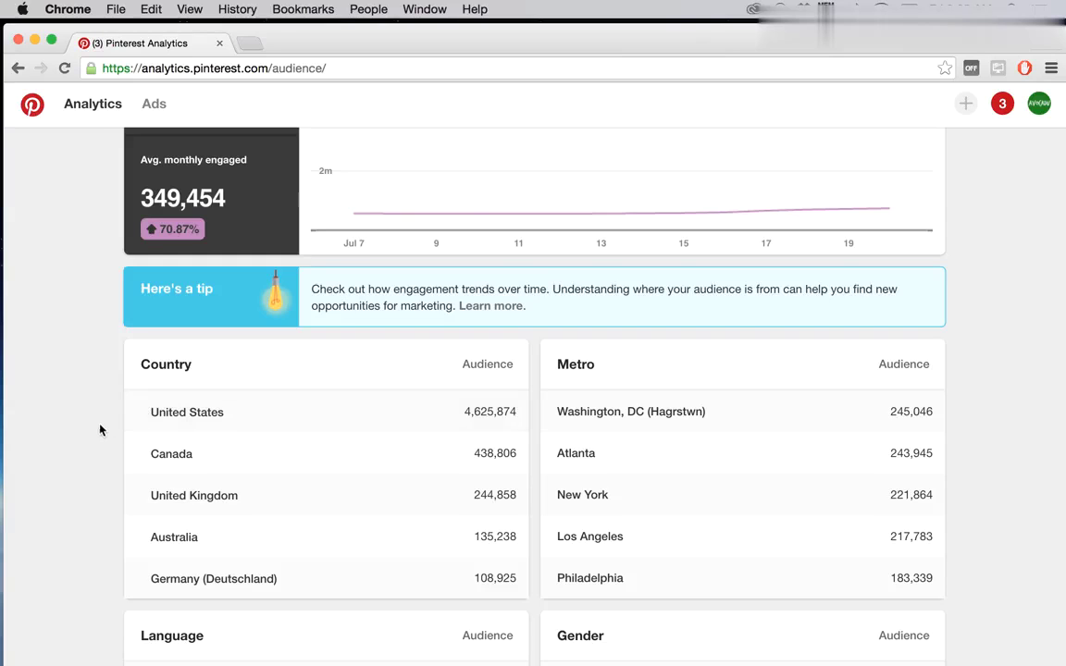
{"action": "scroll", "coordinate": [107, 455], "scroll_direction": "up", "scroll_amount": 2}
{"action": "scroll", "coordinate": [107, 455], "scroll_direction": "up", "scroll_amount": 5}
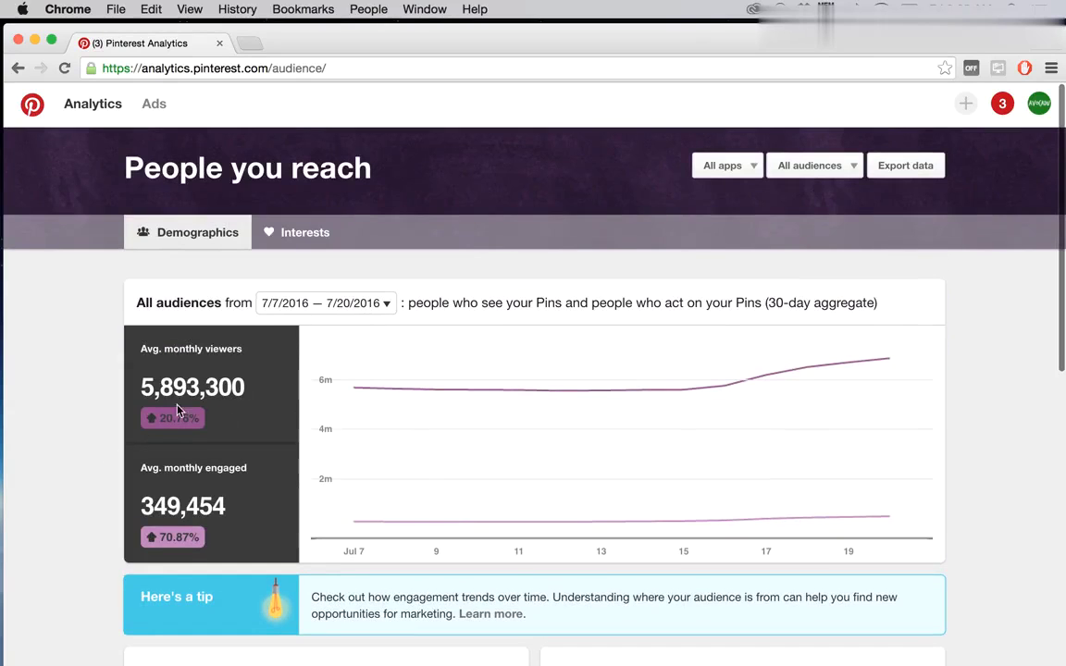
Step: Open the Interests view of People you reach and examine the audience's interests, boards and brands
{"action": "left_click", "coordinate": [293, 235]}
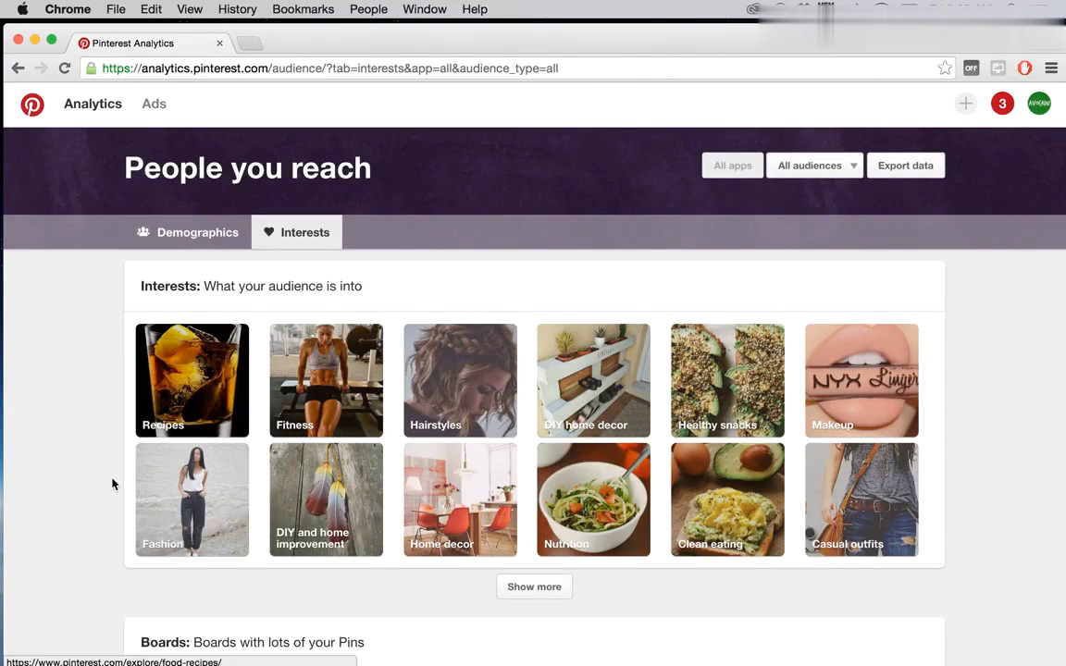
{"action": "scroll", "coordinate": [107, 478], "scroll_direction": "down", "scroll_amount": 2}
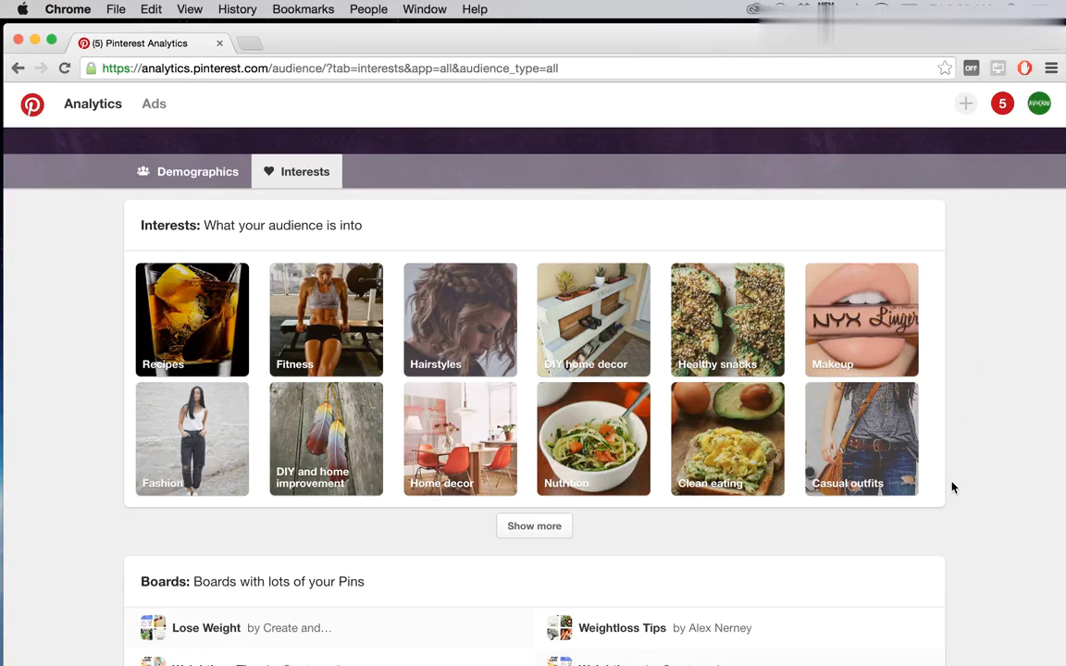
{"action": "scroll", "coordinate": [953, 487], "scroll_direction": "down", "scroll_amount": 1}
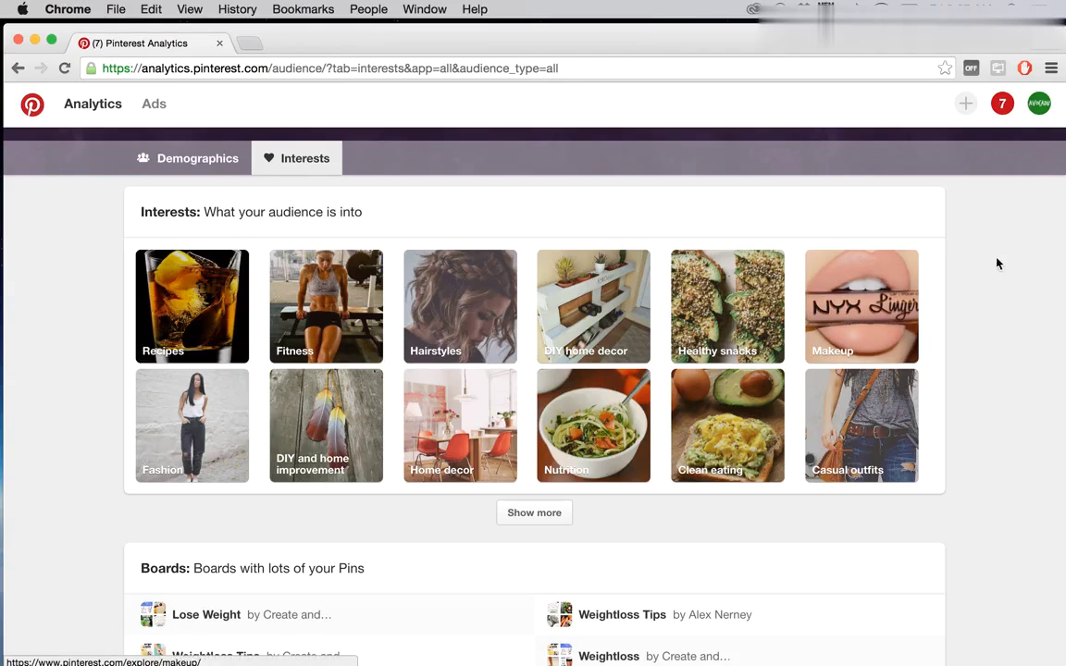
{"action": "mouse_move", "coordinate": [1037, 106]}
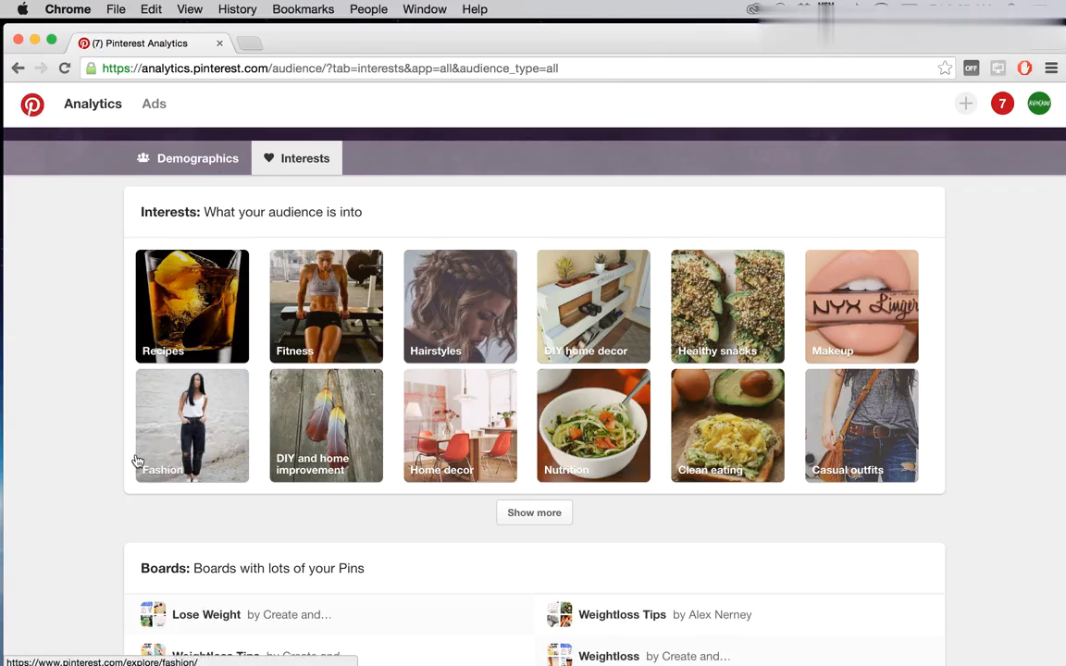
{"action": "mouse_move", "coordinate": [1039, 103]}
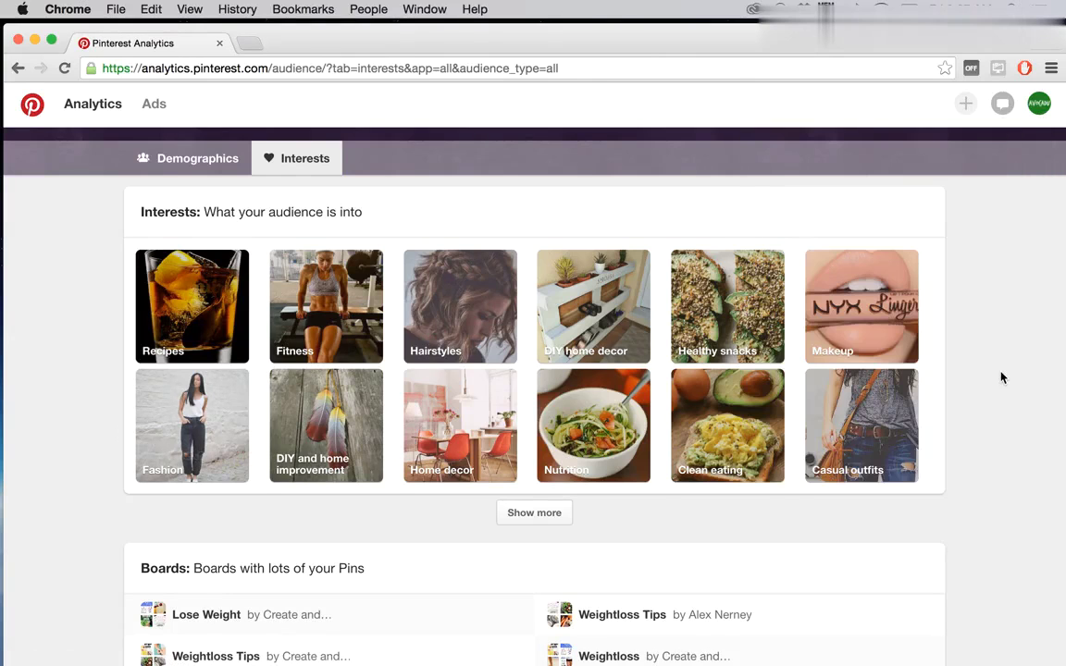
{"action": "scroll", "coordinate": [1000, 377], "scroll_direction": "down", "scroll_amount": 5}
{"action": "scroll", "coordinate": [1000, 377], "scroll_direction": "down", "scroll_amount": 2}
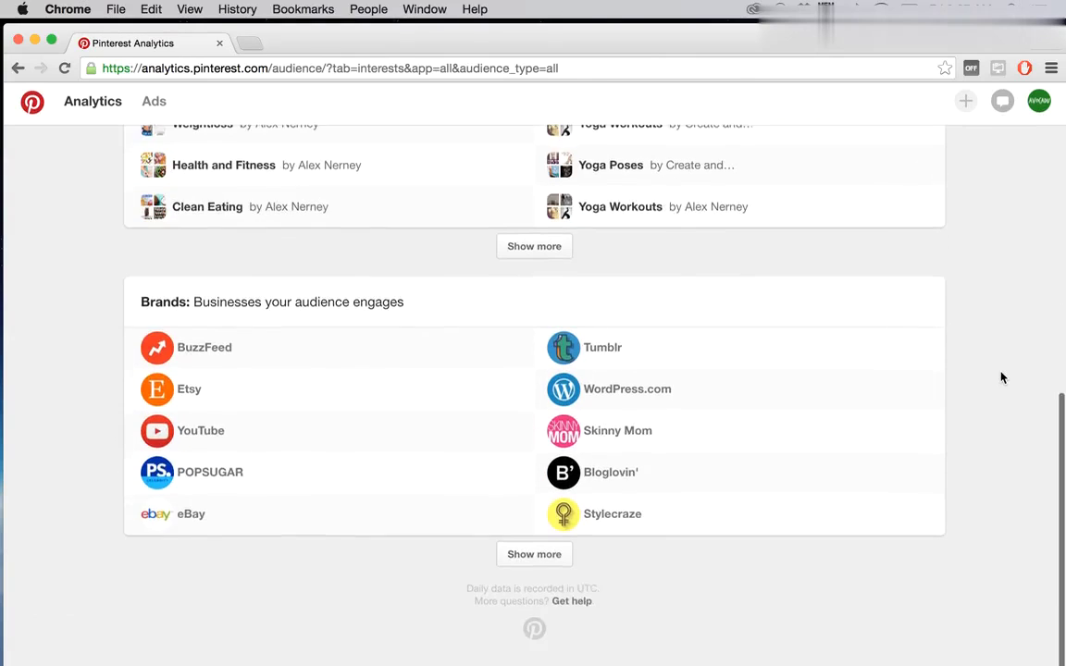
{"action": "scroll", "coordinate": [1000, 376], "scroll_direction": "up", "scroll_amount": 5}
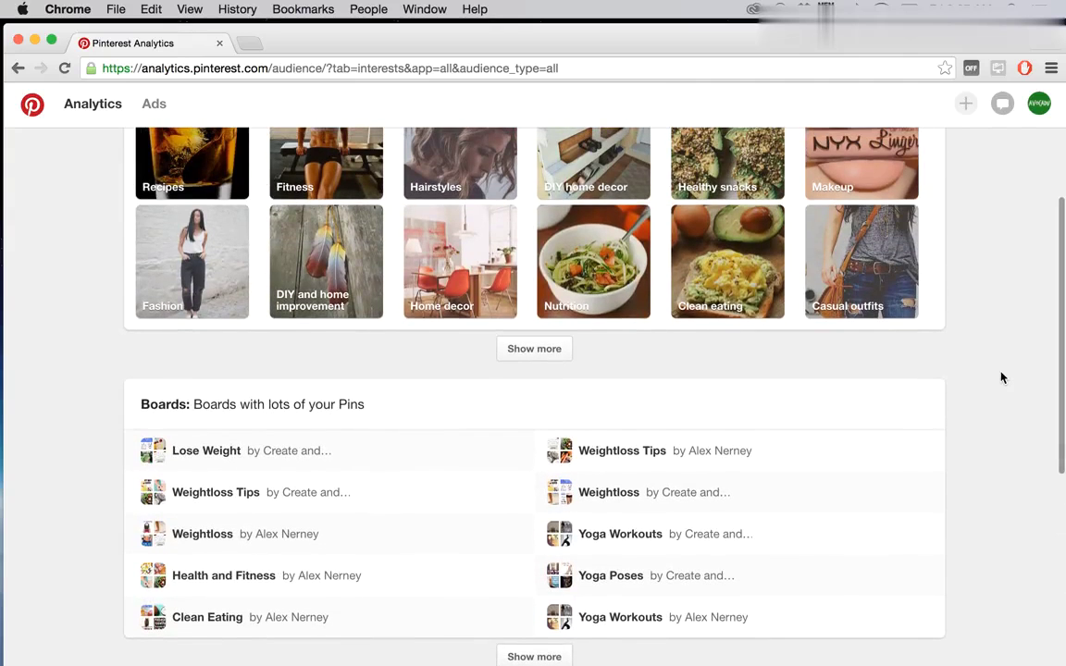
{"action": "scroll", "coordinate": [1000, 377], "scroll_direction": "up", "scroll_amount": 1}
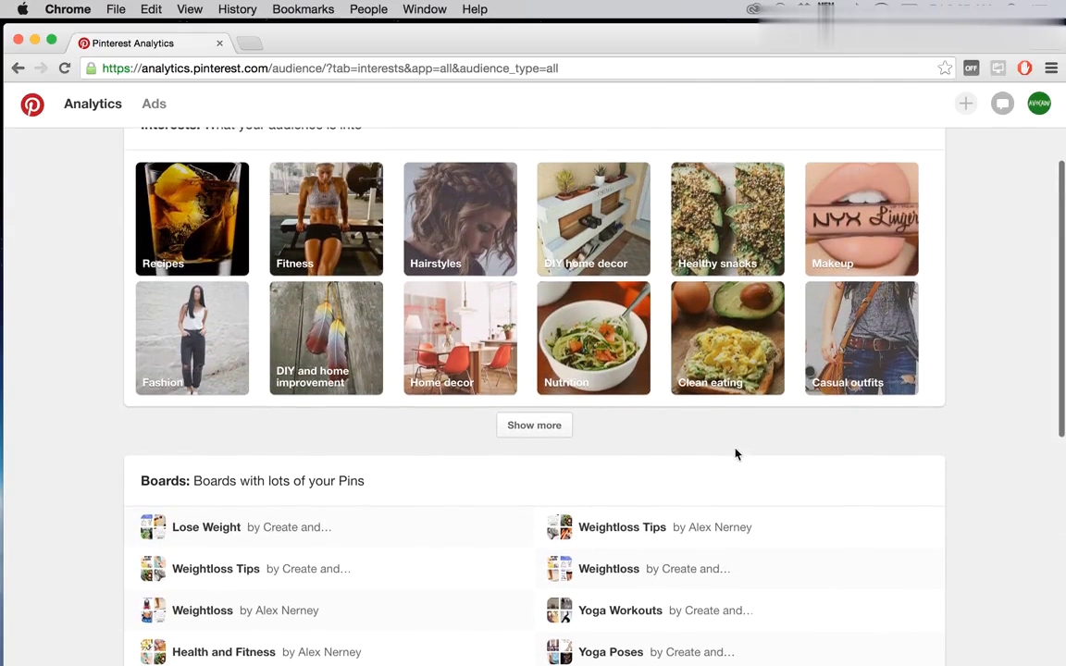
Step: Show more interests for the audience and look through the expanded grid, the boards and the brands
{"action": "left_click", "coordinate": [555, 431]}
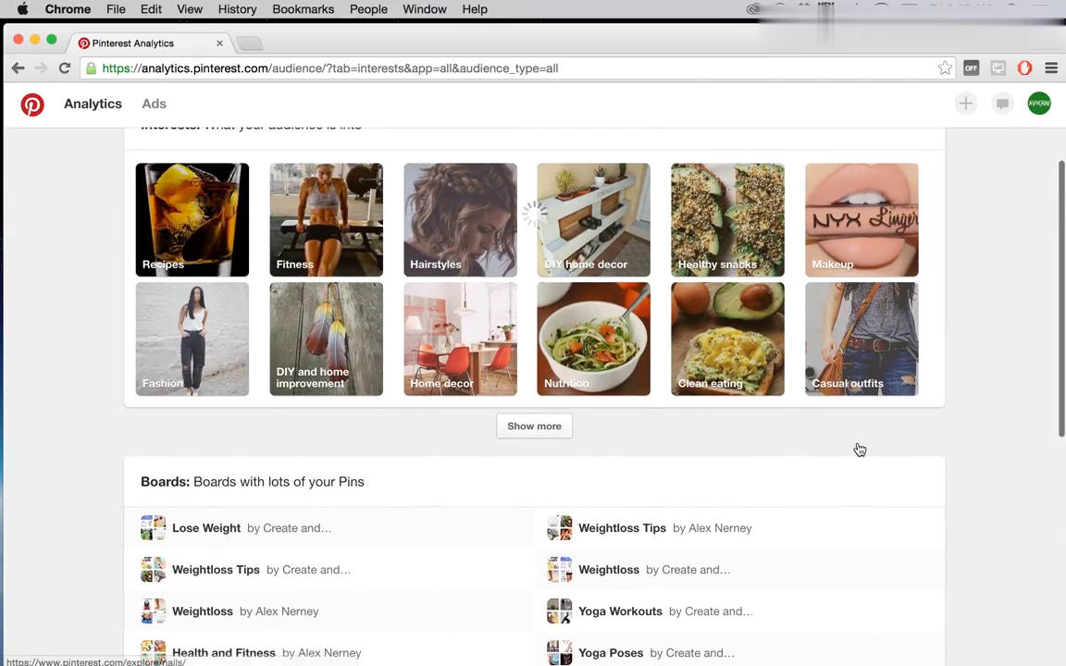
{"action": "scroll", "coordinate": [856, 448], "scroll_direction": "down", "scroll_amount": 1}
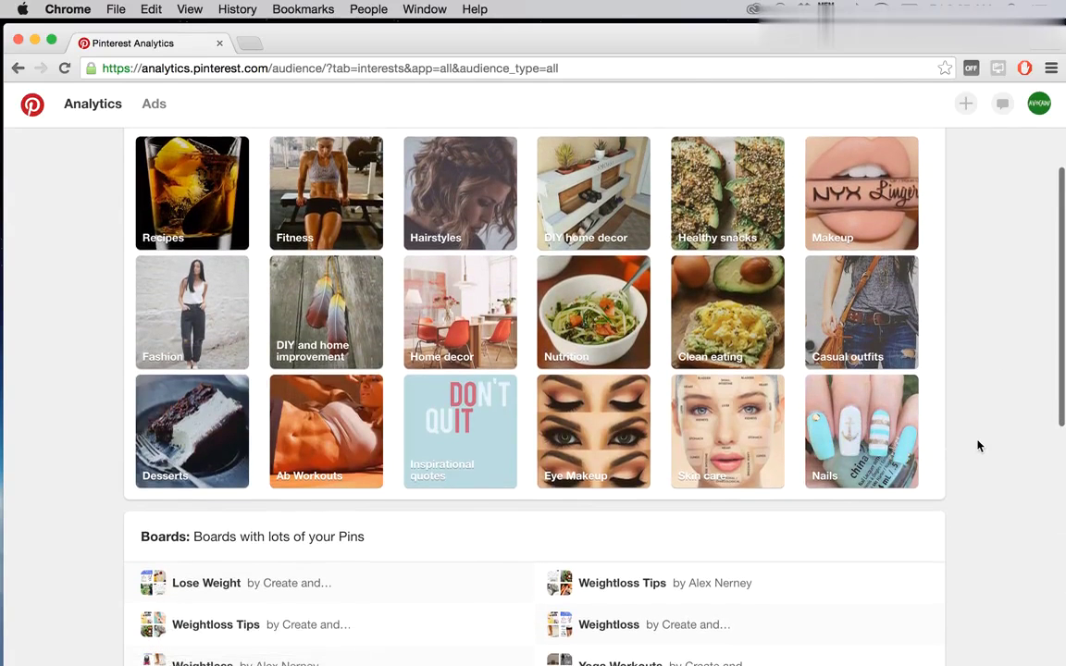
{"action": "scroll", "coordinate": [978, 445], "scroll_direction": "down", "scroll_amount": 1}
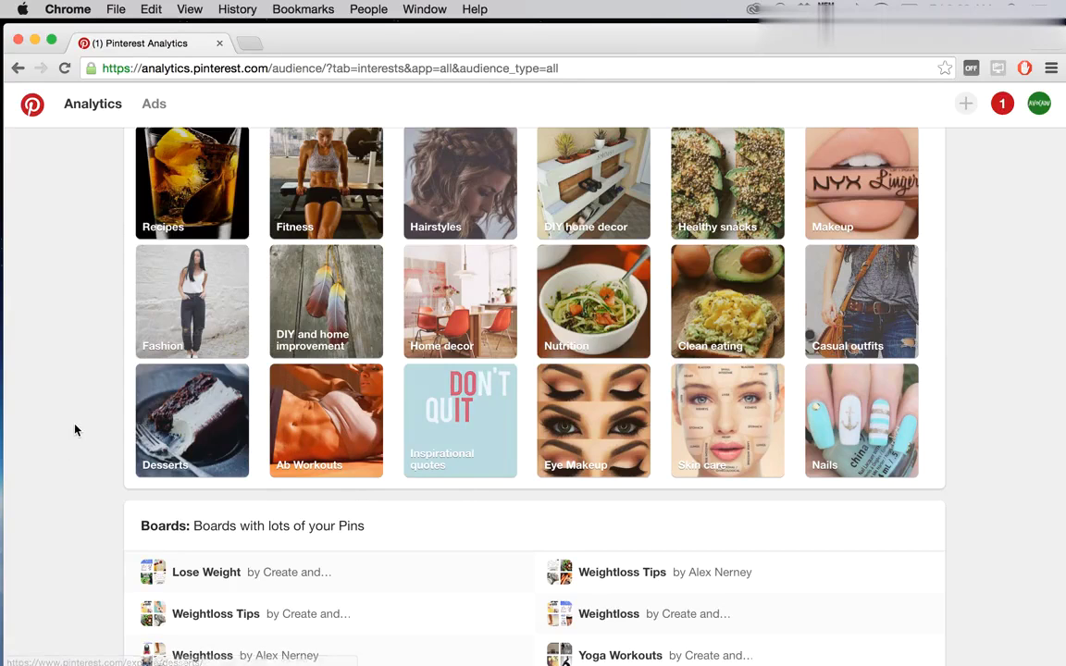
{"action": "scroll", "coordinate": [76, 429], "scroll_direction": "down", "scroll_amount": 10}
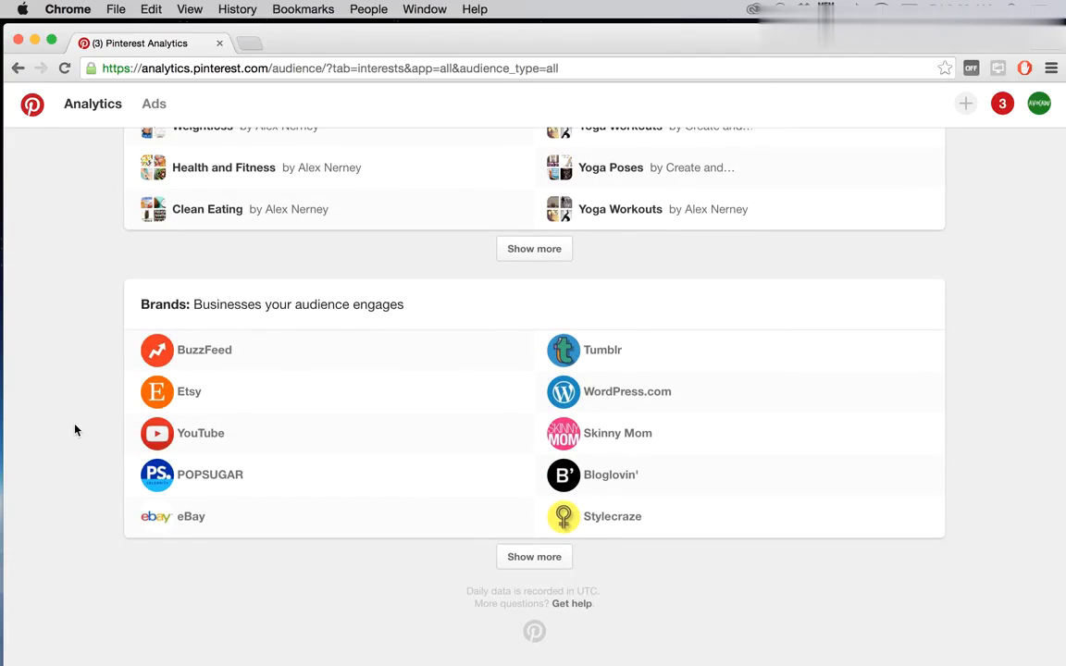
{"action": "scroll", "coordinate": [76, 429], "scroll_direction": "up", "scroll_amount": 10}
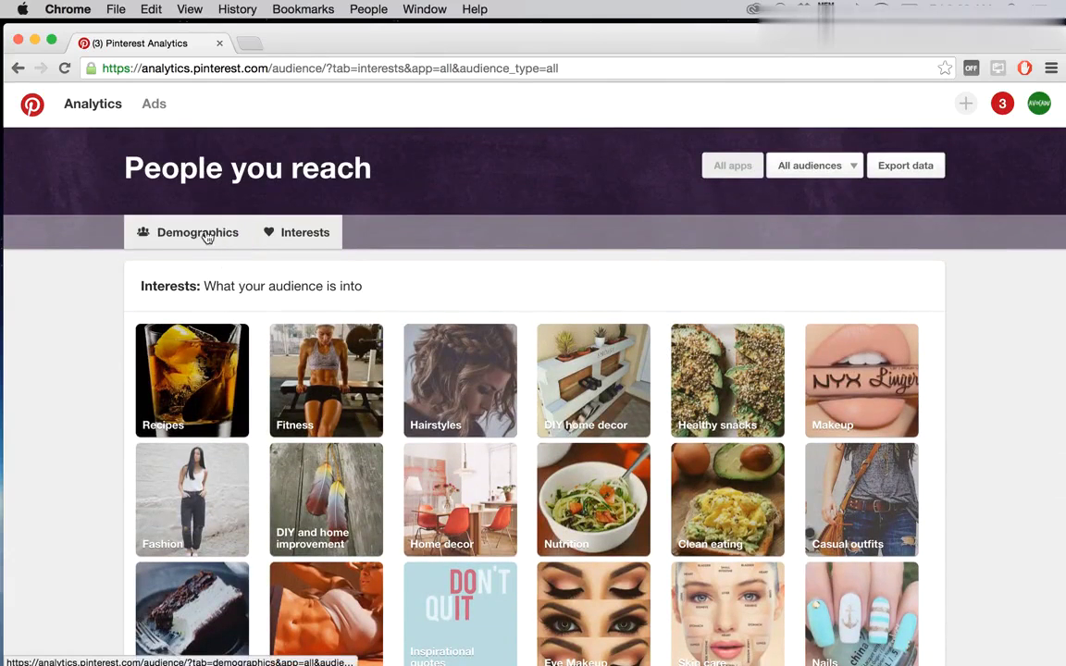
Step: Open the detailed Activity from avocadu.com page via the analytics overview and examine its impressions chart, top Pins and boards
{"action": "left_click", "coordinate": [86, 108]}
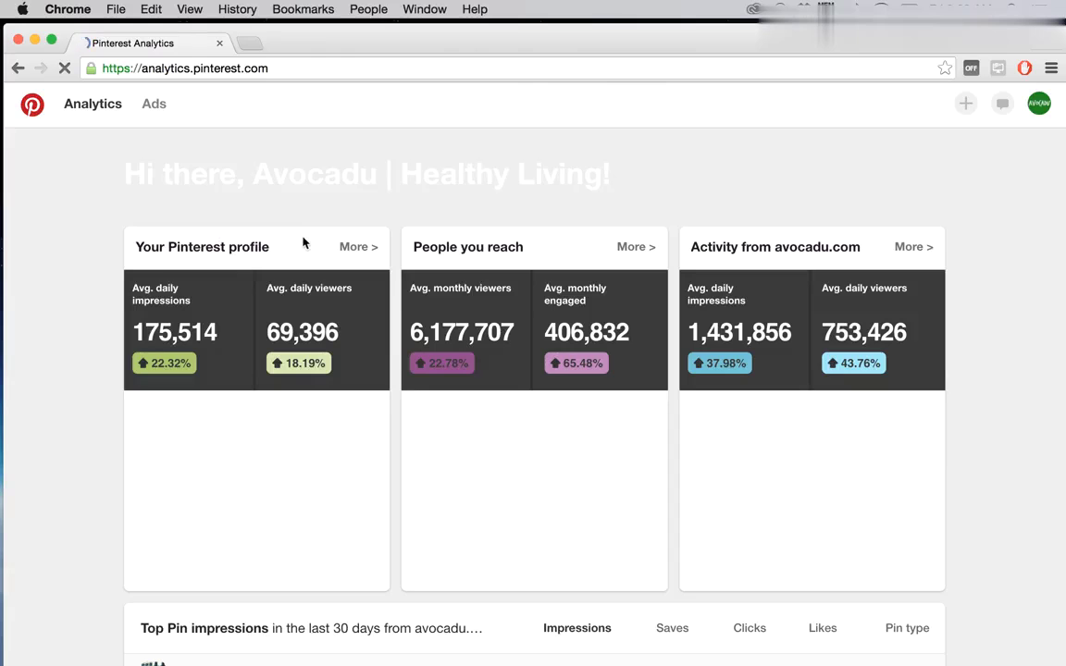
{"action": "left_click", "coordinate": [913, 247]}
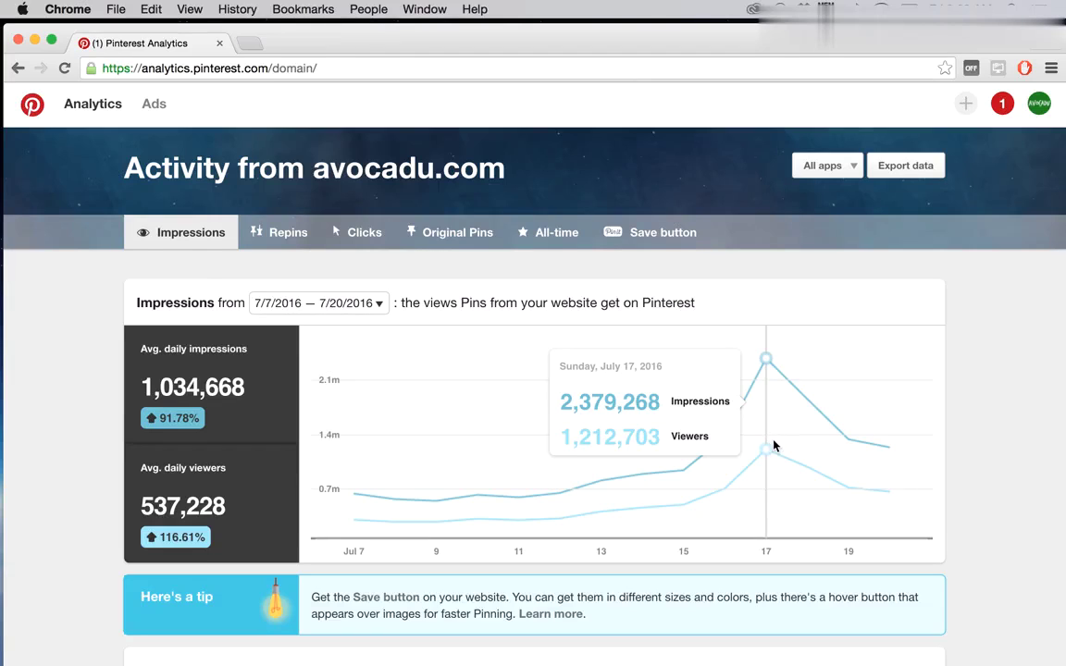
{"action": "scroll", "coordinate": [978, 463], "scroll_direction": "down", "scroll_amount": 3}
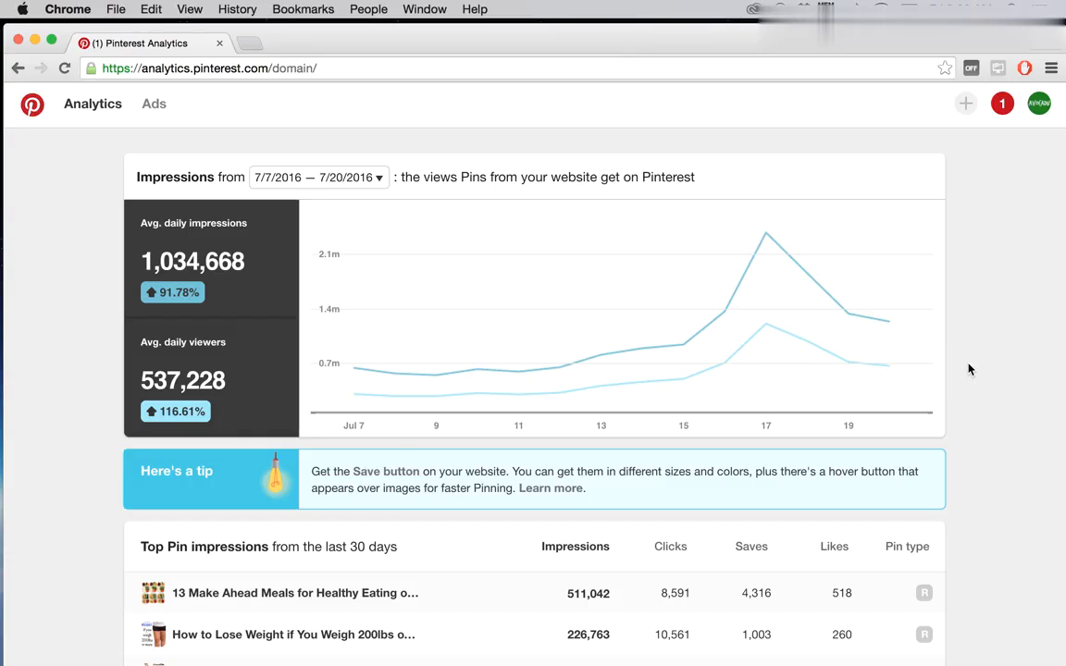
{"action": "scroll", "coordinate": [969, 369], "scroll_direction": "down", "scroll_amount": 6}
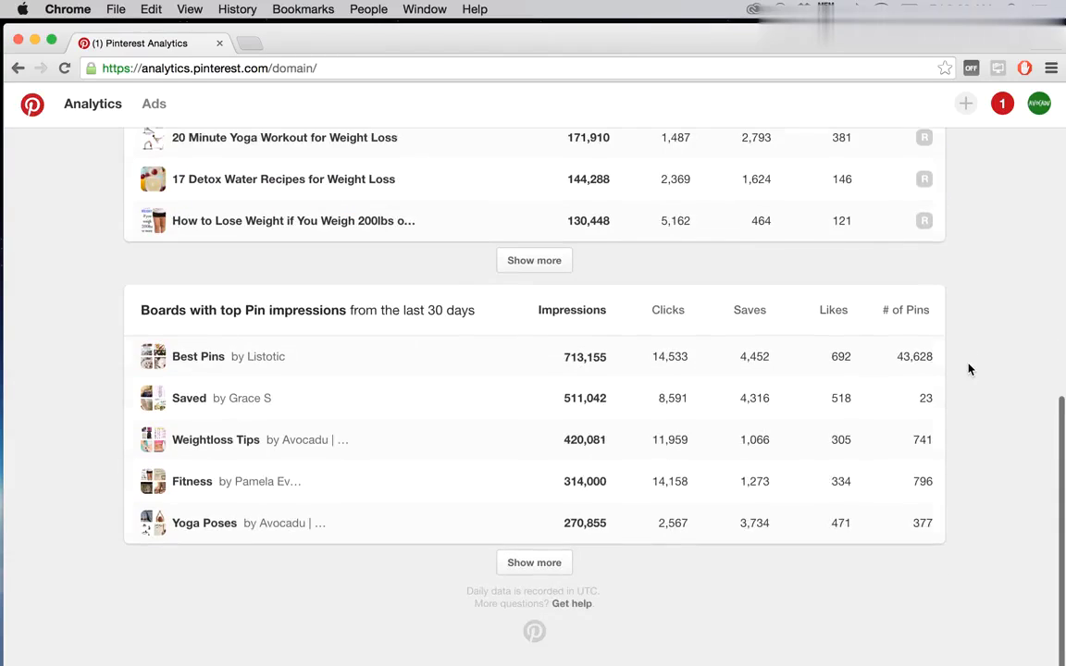
{"action": "scroll", "coordinate": [968, 369], "scroll_direction": "up", "scroll_amount": 2}
{"action": "scroll", "coordinate": [968, 369], "scroll_direction": "up", "scroll_amount": 5}
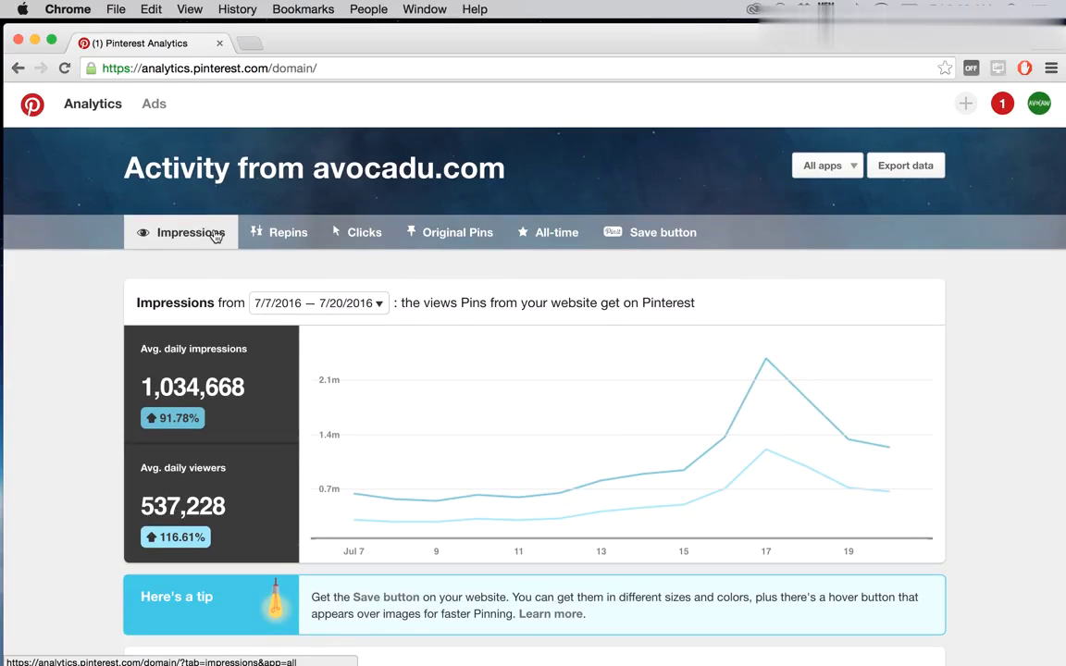
Step: View the website's Clicks analytics with the most clicked Pins and boards, and return to the analytics overview
{"action": "left_click", "coordinate": [380, 232]}
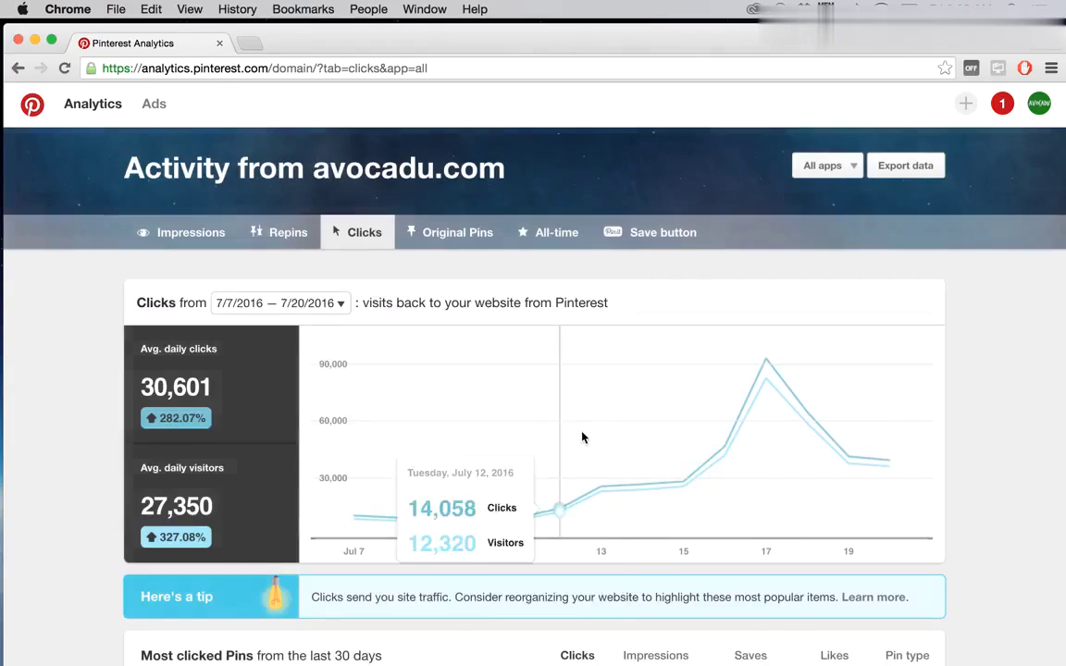
{"action": "scroll", "coordinate": [583, 435], "scroll_direction": "down", "scroll_amount": 5}
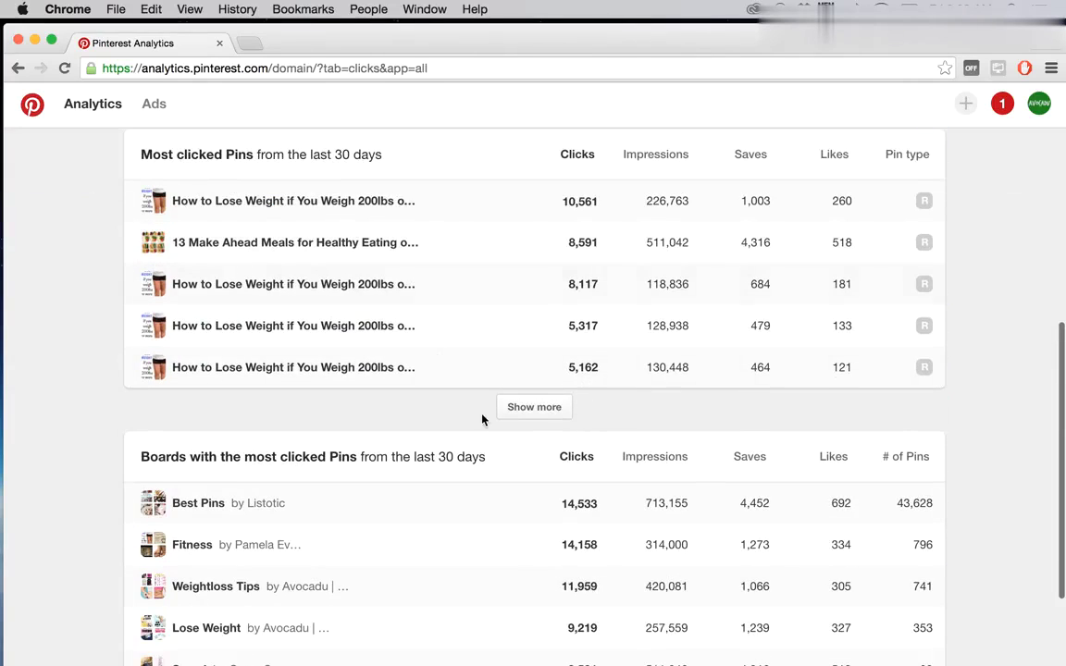
{"action": "scroll", "coordinate": [481, 419], "scroll_direction": "down", "scroll_amount": 3}
{"action": "scroll", "coordinate": [481, 419], "scroll_direction": "up", "scroll_amount": 10}
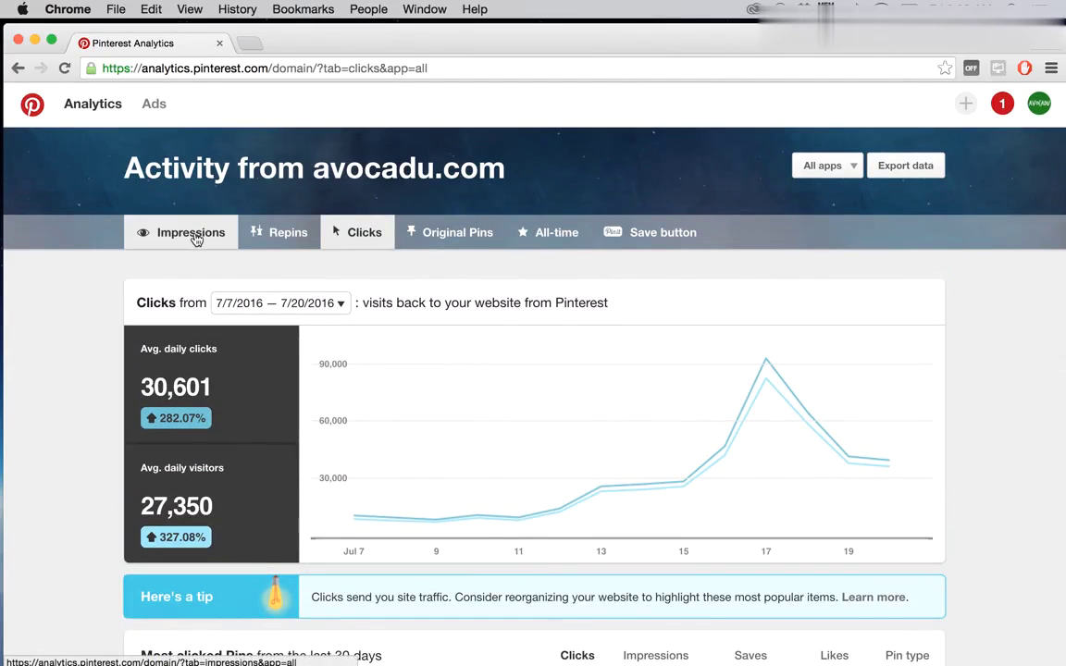
{"action": "left_click", "coordinate": [89, 104]}
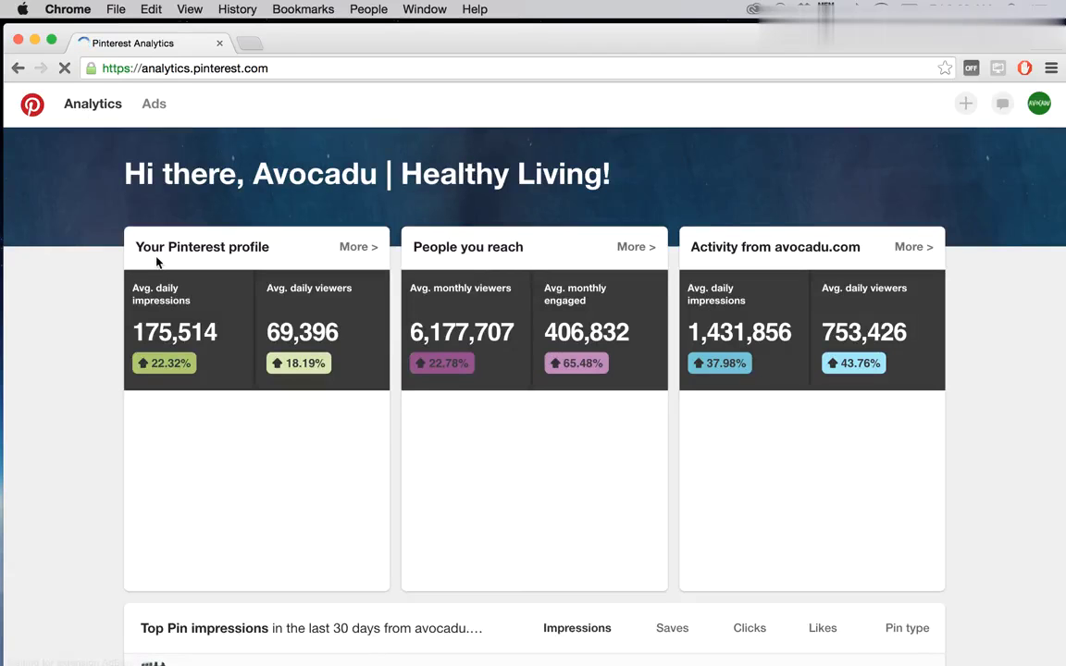